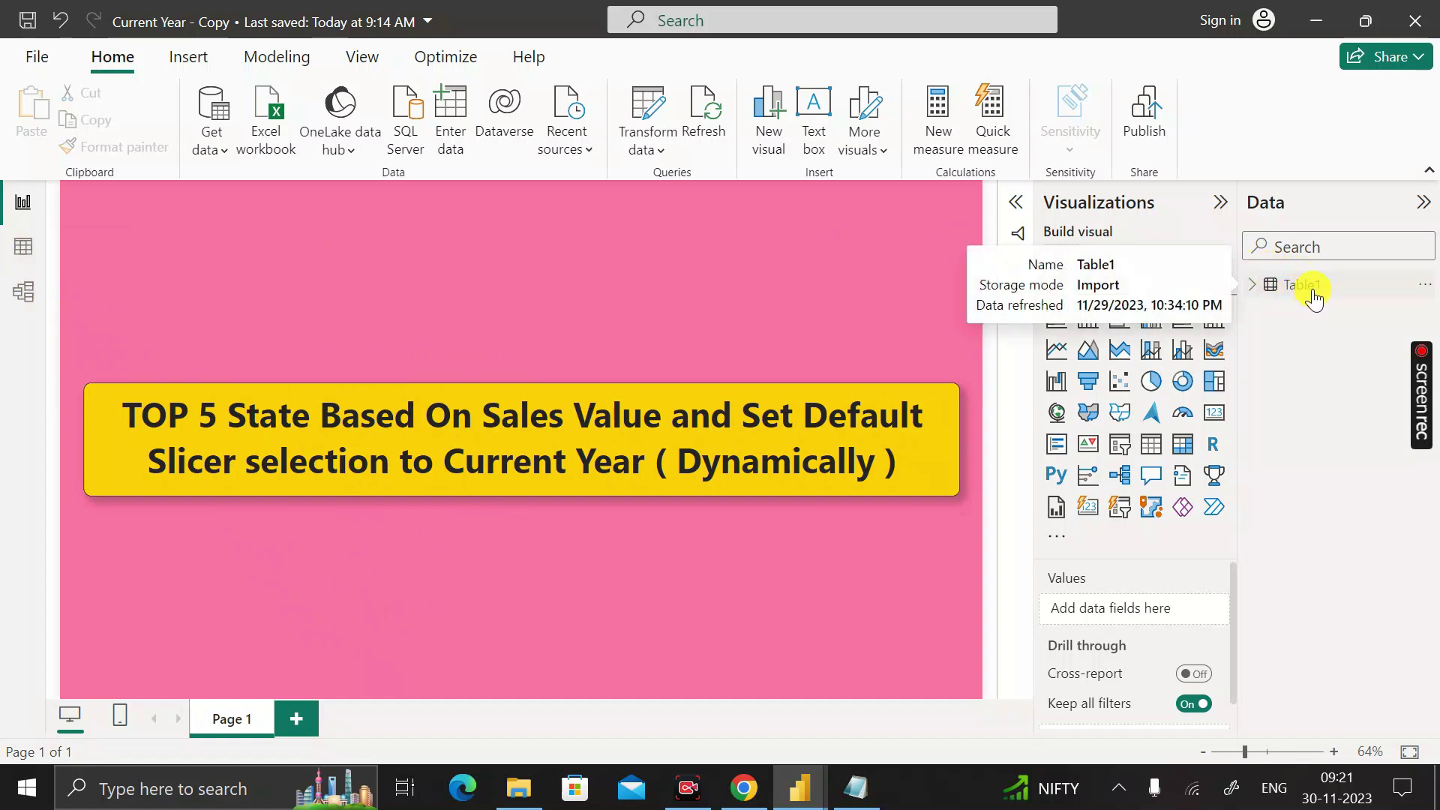
# - Switch from the report page to Table view to see Table1's data
pyautogui.click(23, 248)
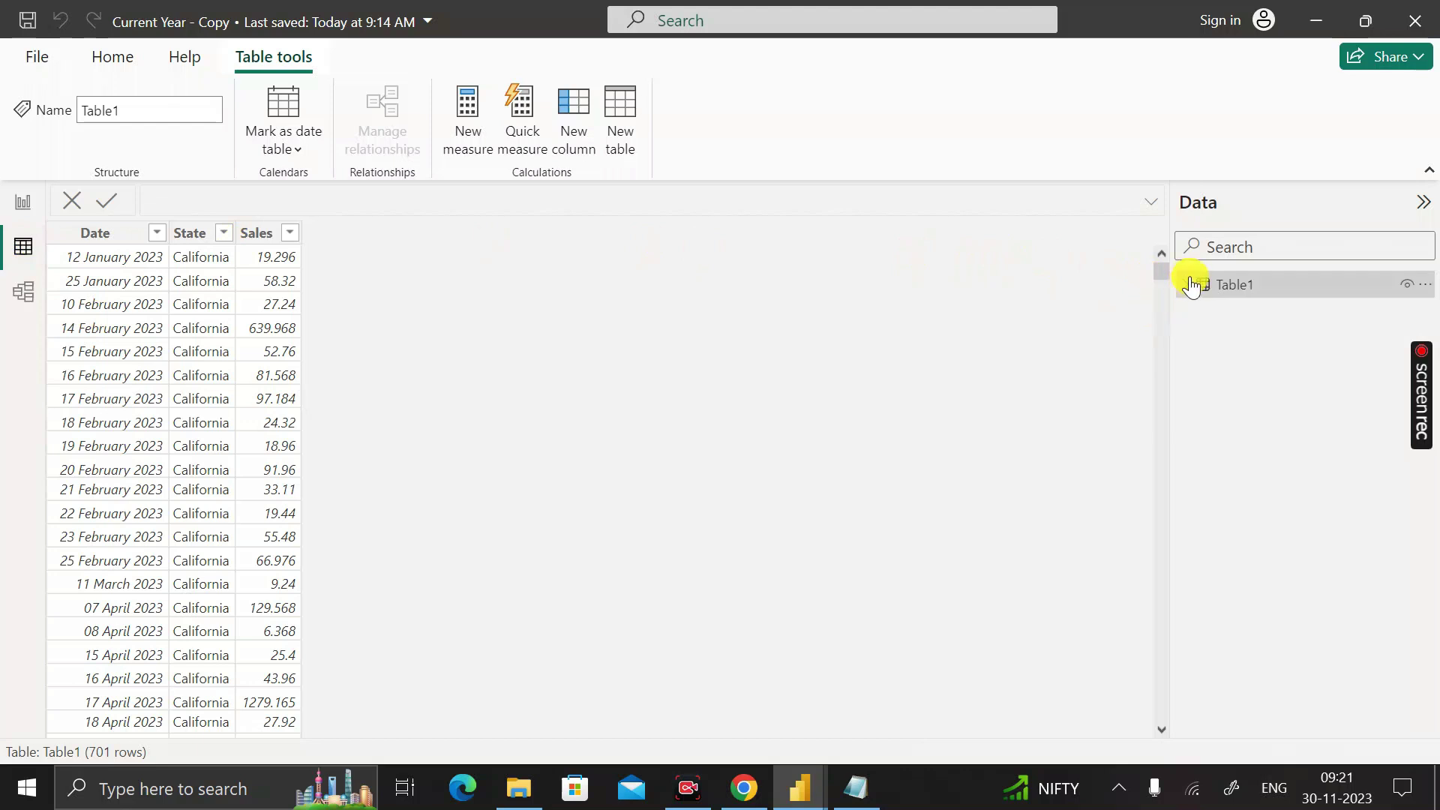
# - Select Table1 to review its Date, State and Sales rows, then go back to Report view
pyautogui.click(1238, 289)
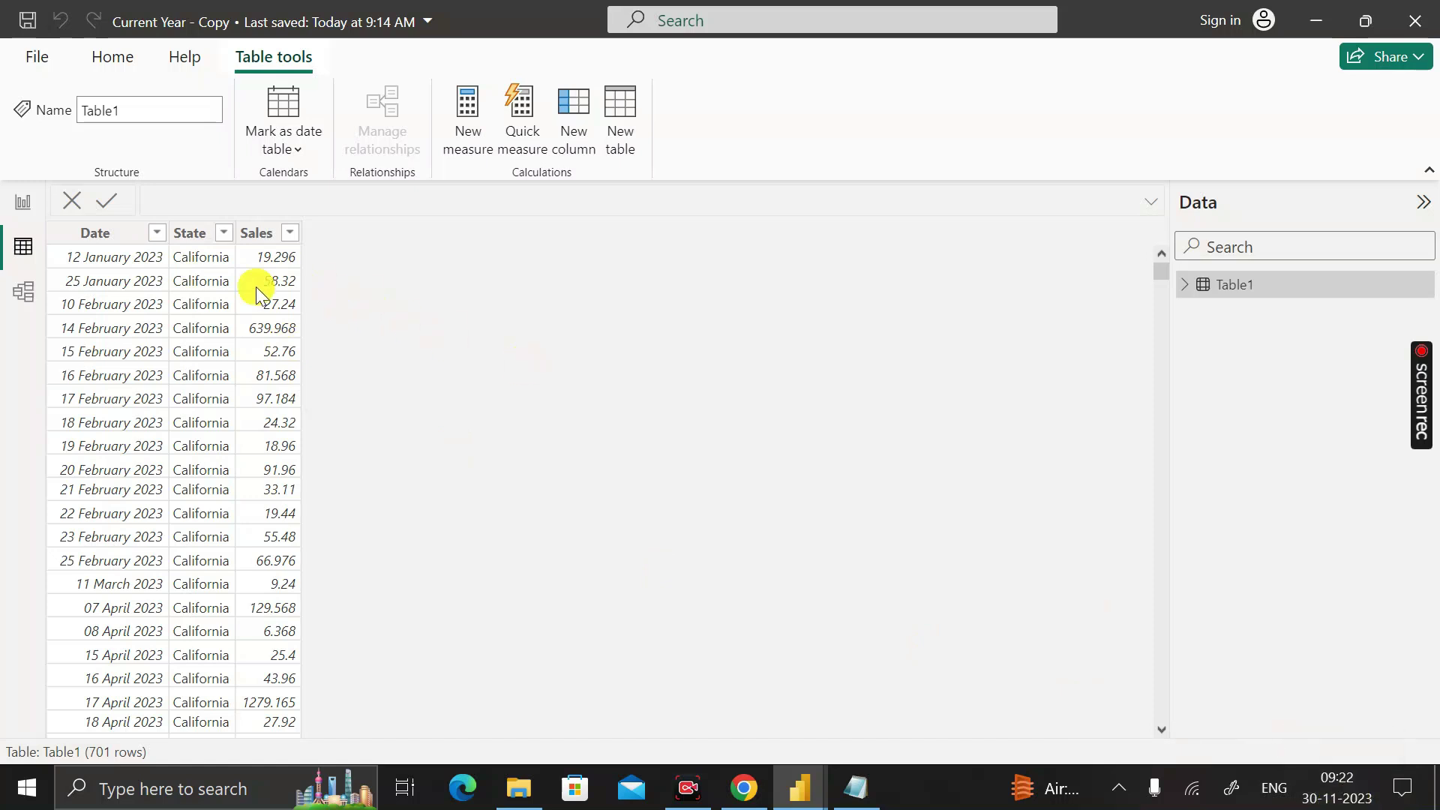
pyautogui.click(20, 204)
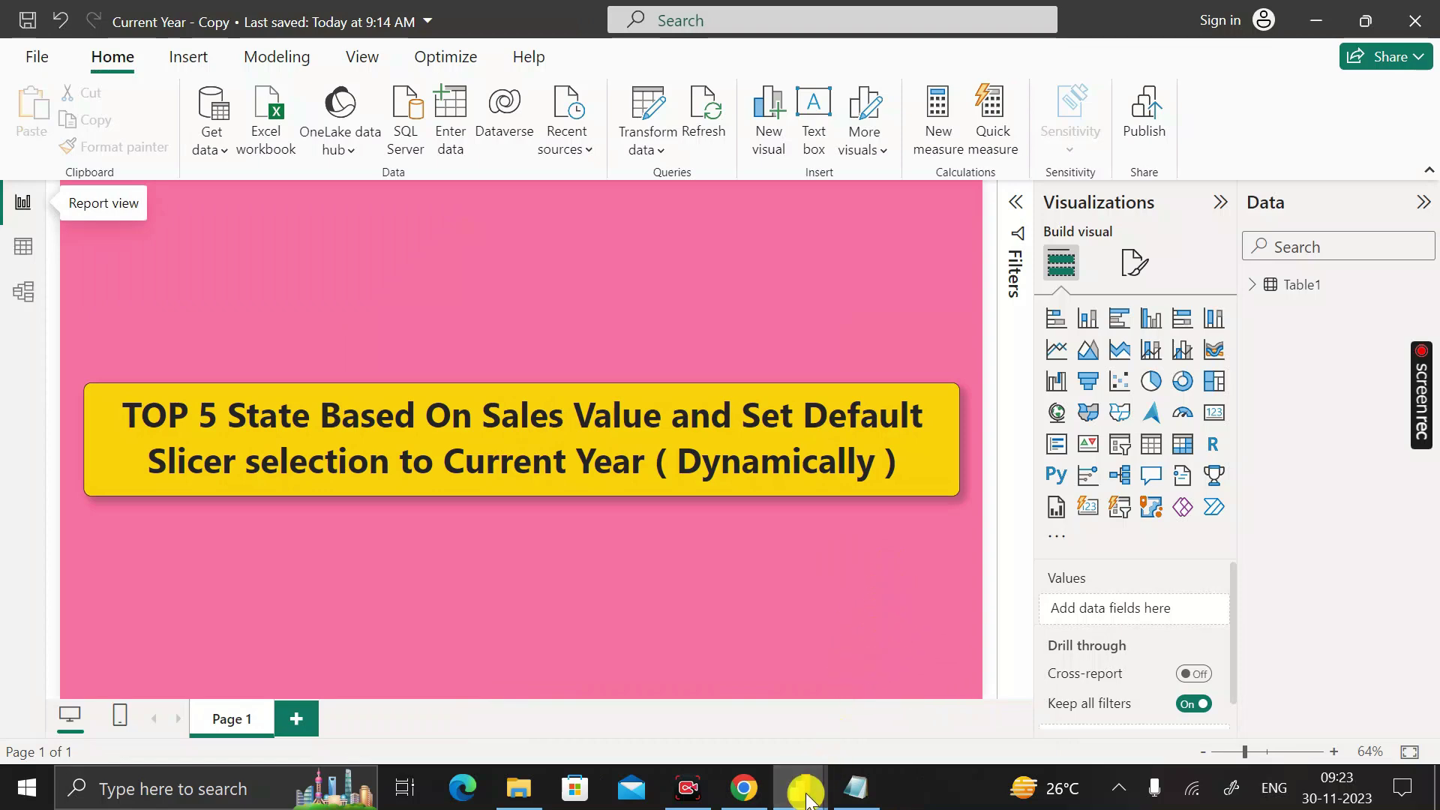
# - In the finished Current Year report, toggle Current Year in the Custom slicer to compare the chart
pyautogui.moveTo(801, 786)
pyautogui.click(696, 700)
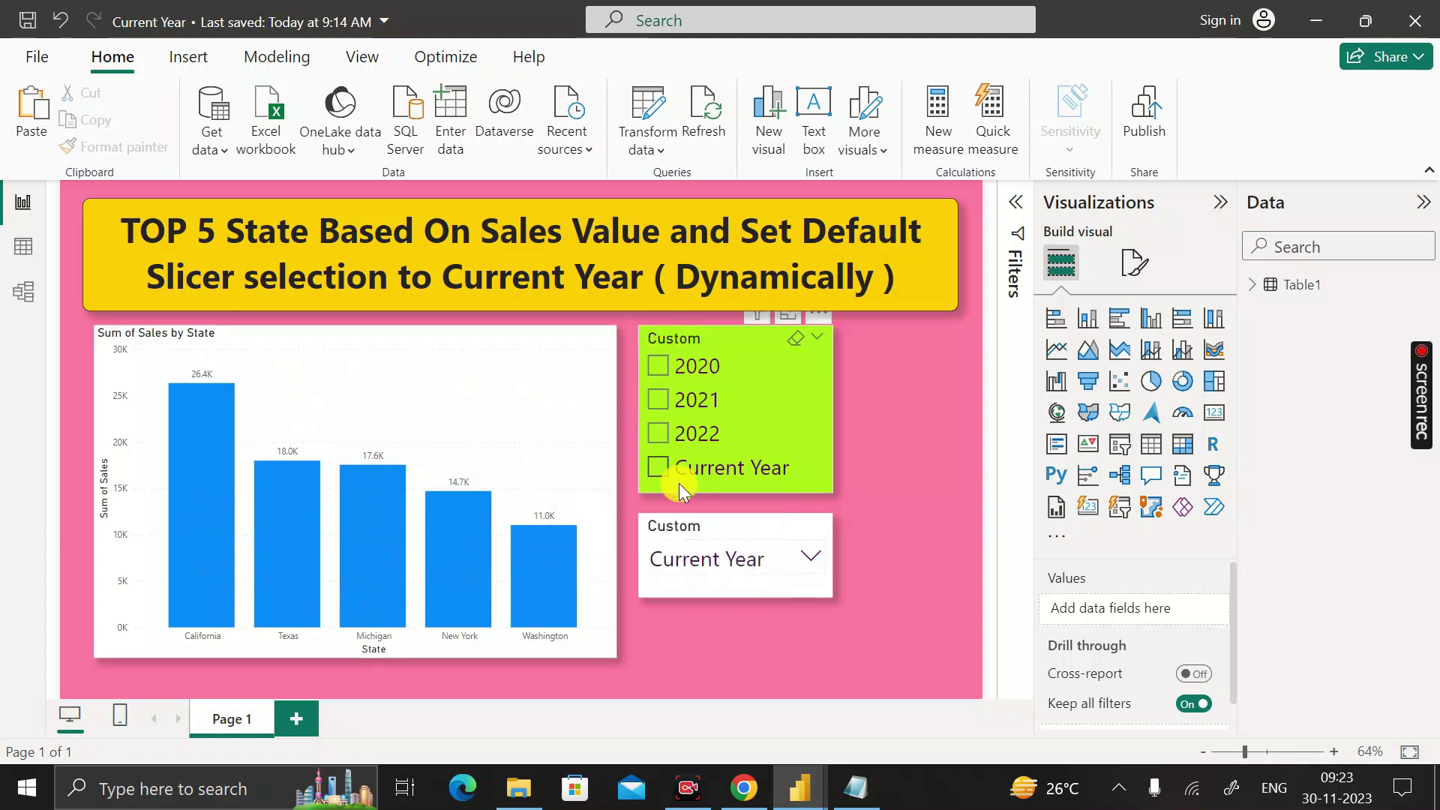
pyautogui.click(739, 471)
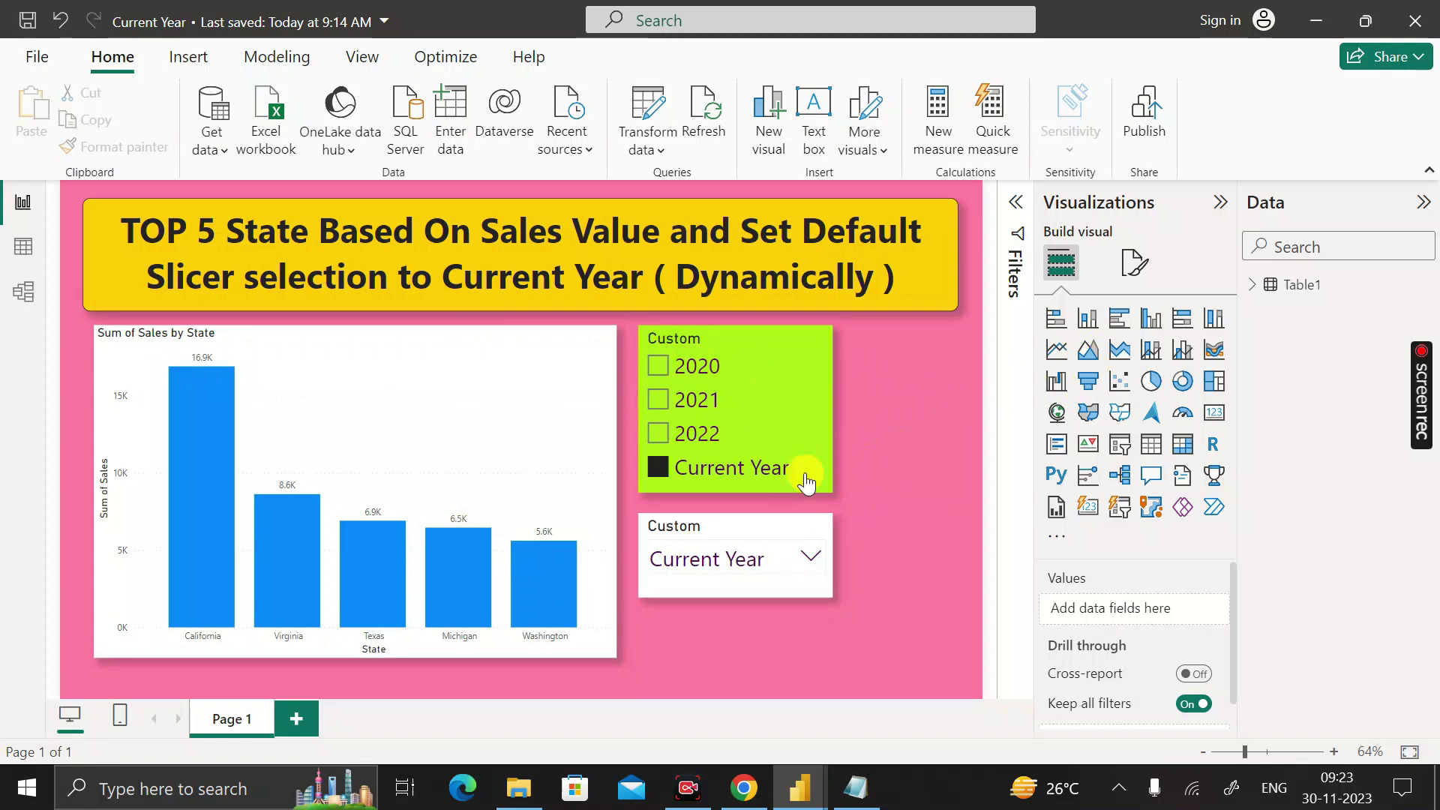
pyautogui.click(660, 473)
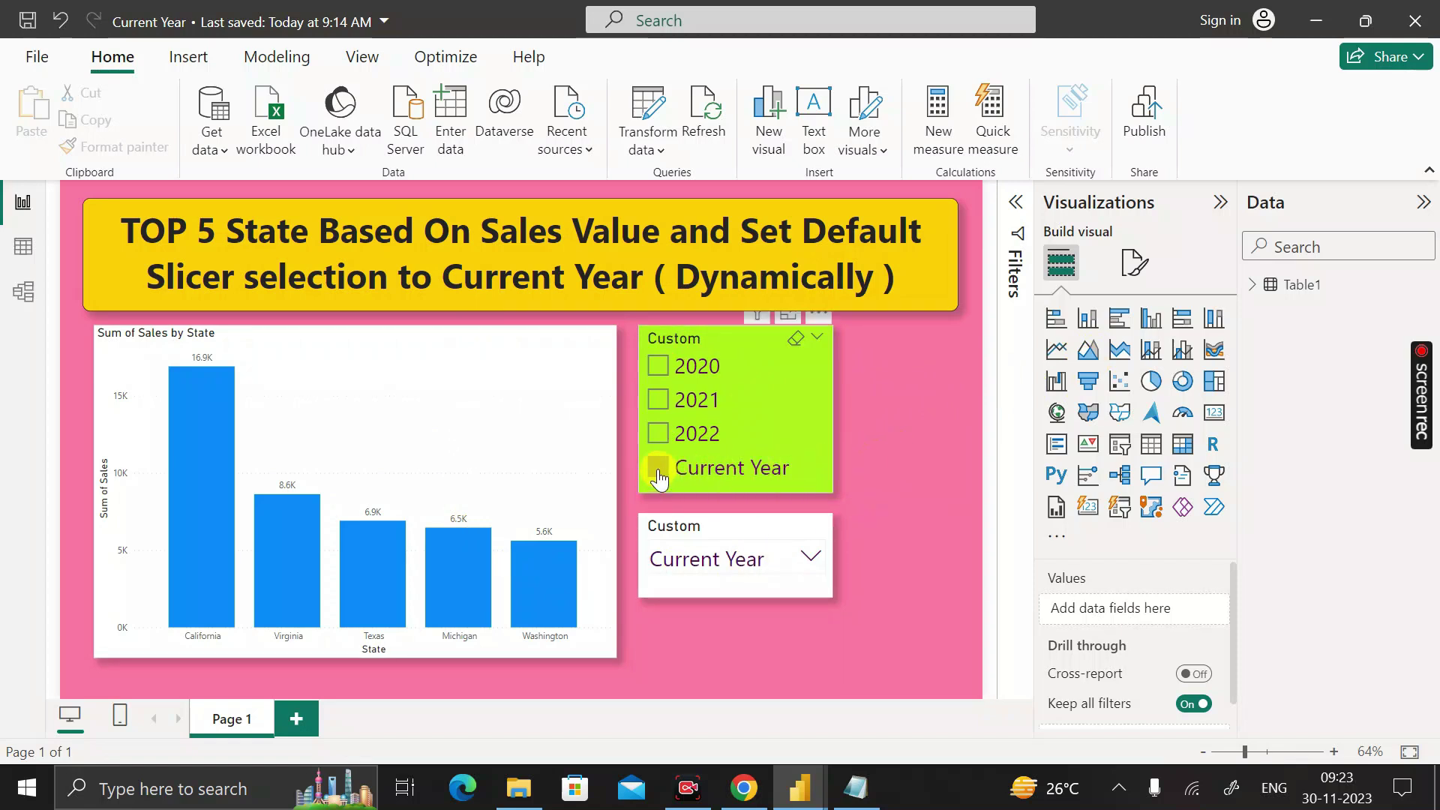
pyautogui.click(659, 473)
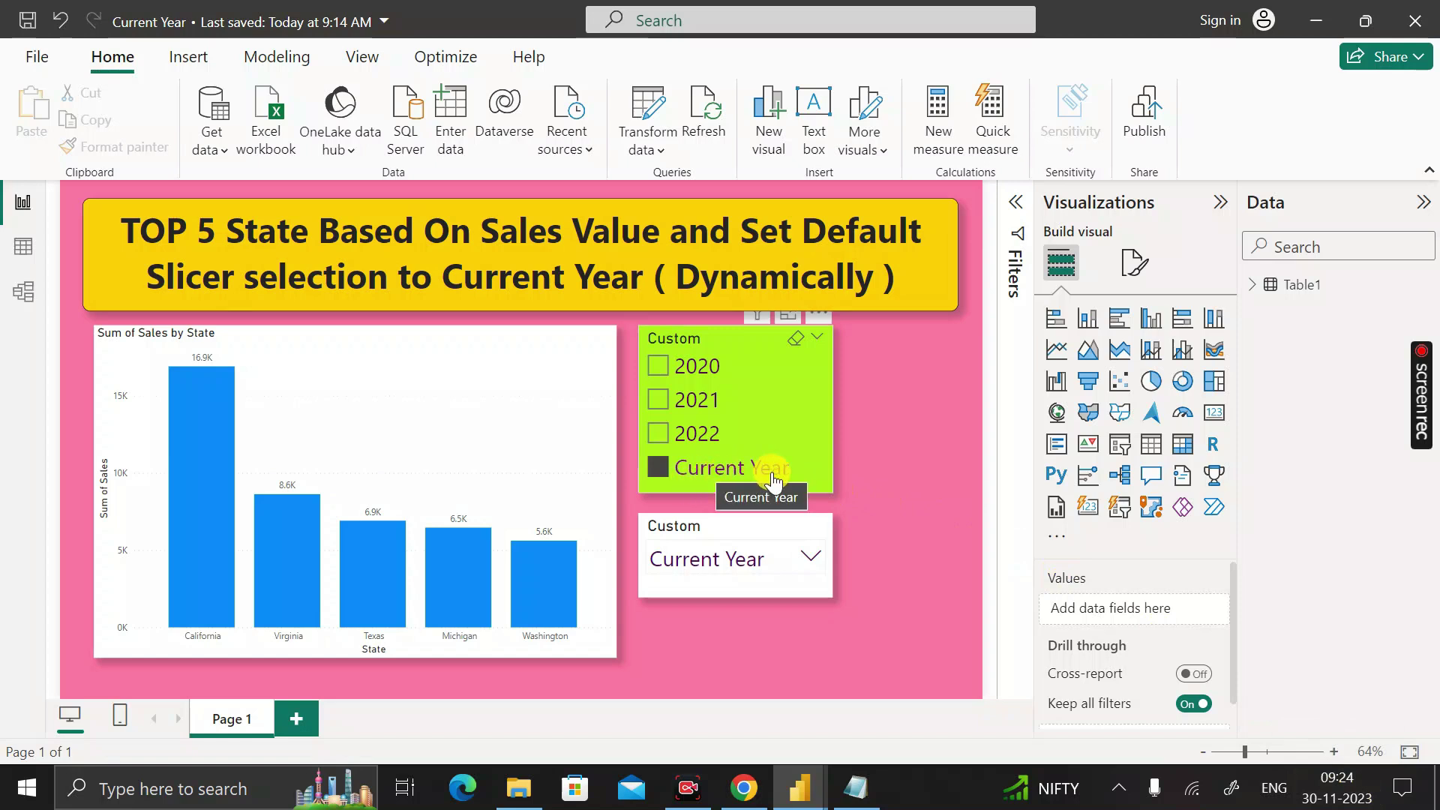
pyautogui.moveTo(1318, 801)
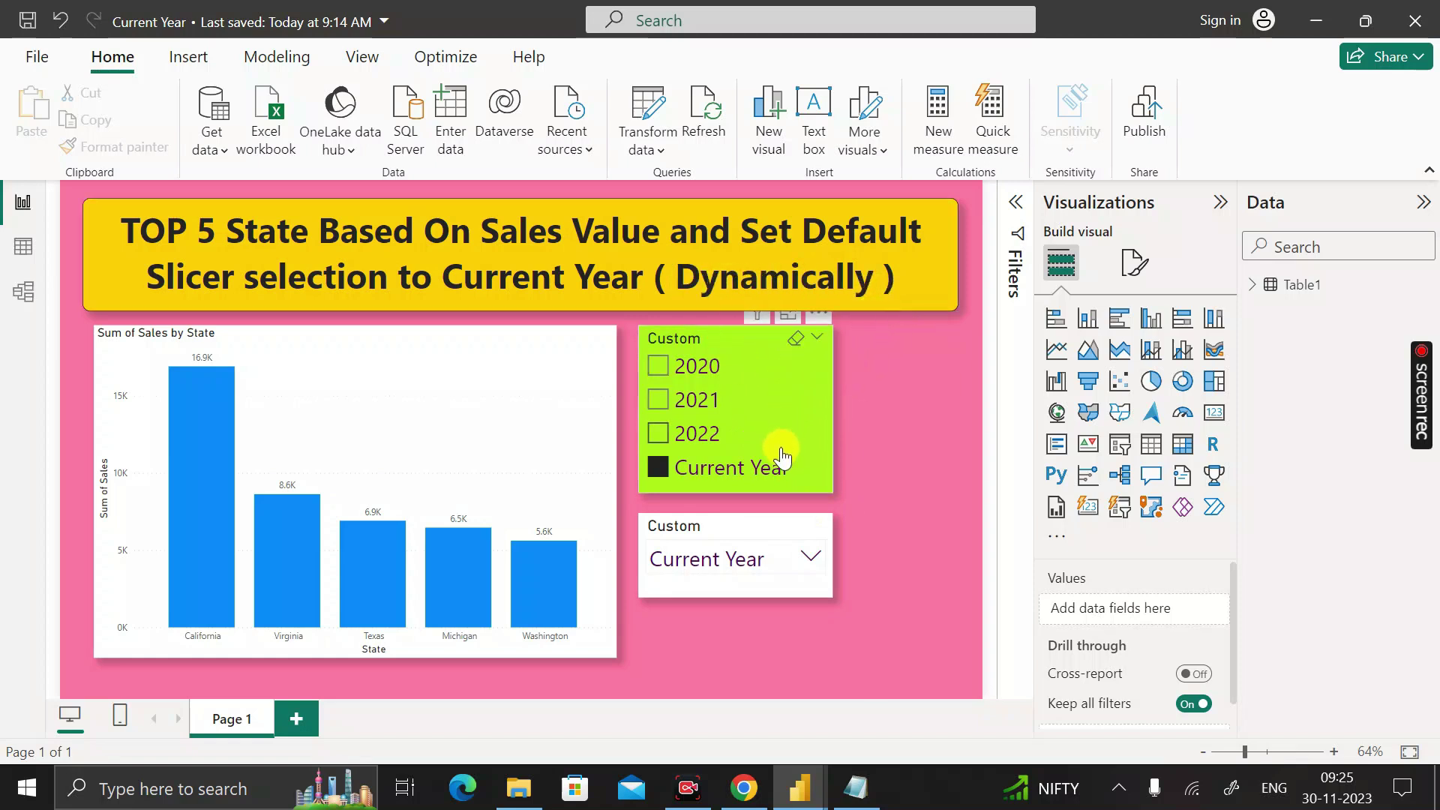
pyautogui.click(664, 471)
# - Re-tick Current Year in the slicer, then add an empty stacked column chart to the working copy
pyautogui.click(660, 469)
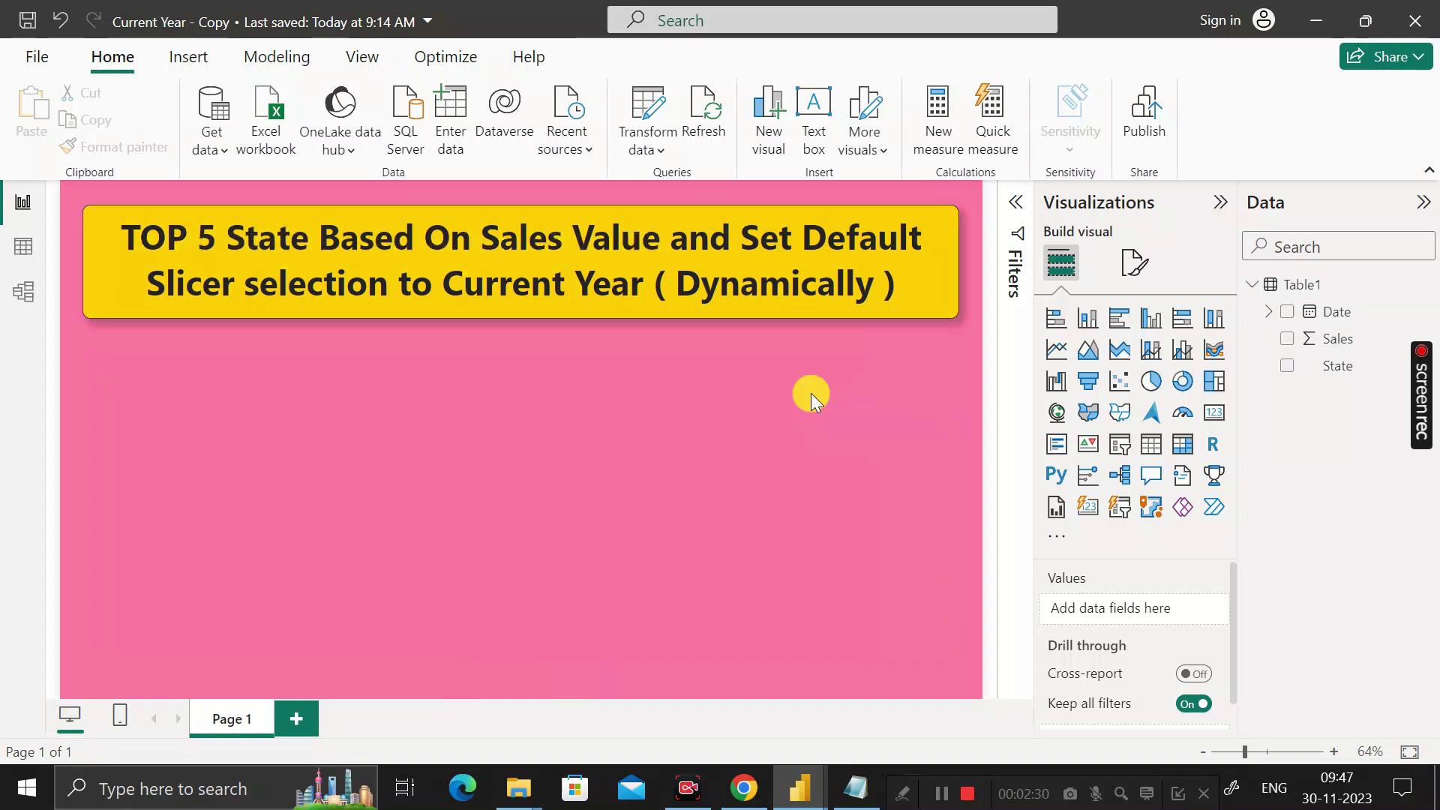
pyautogui.click(1087, 320)
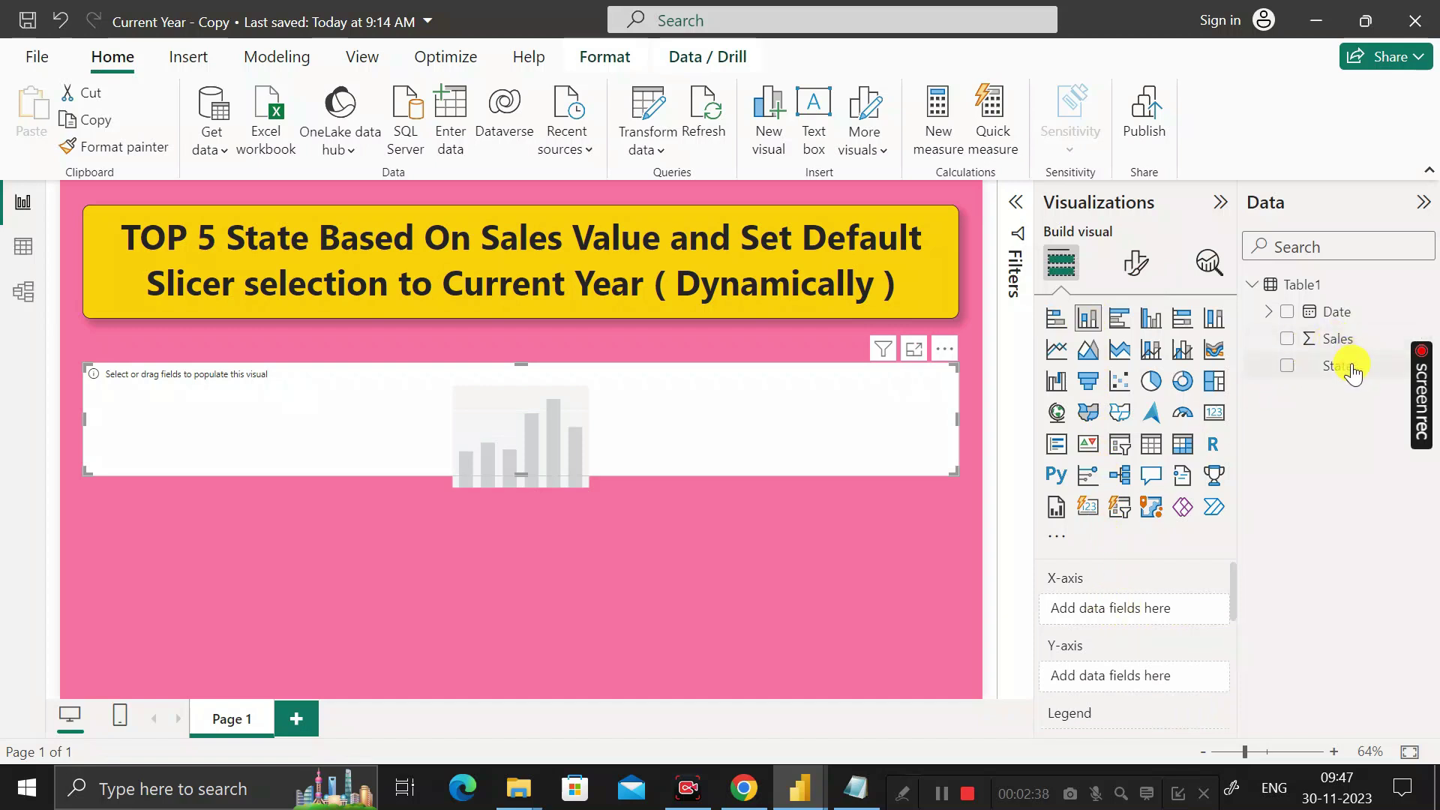
# - Plot Sales by State in the stacked column chart and stretch the visual taller
pyautogui.moveTo(1344, 373); pyautogui.dragTo(1132, 606)
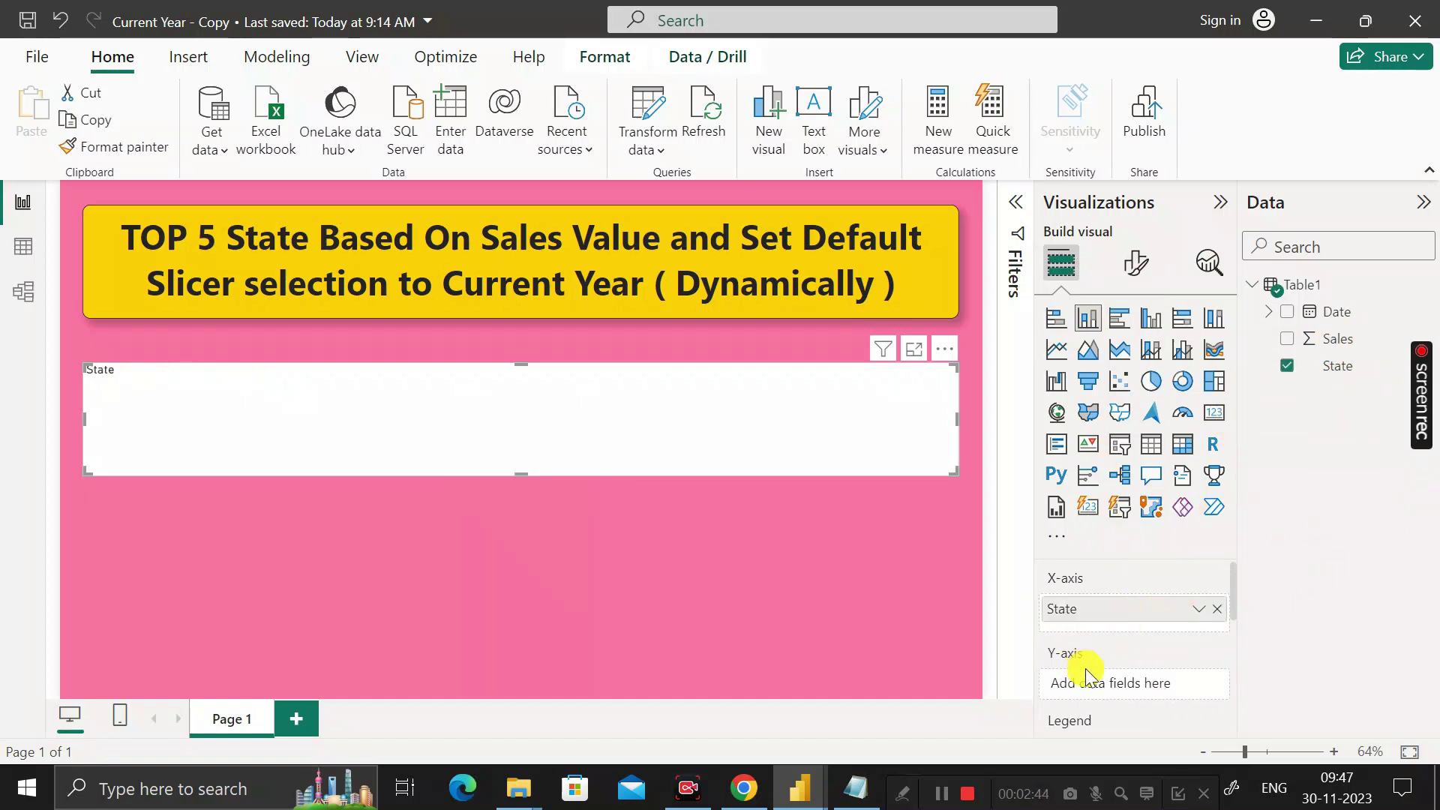
pyautogui.moveTo(1299, 344); pyautogui.dragTo(1128, 683)
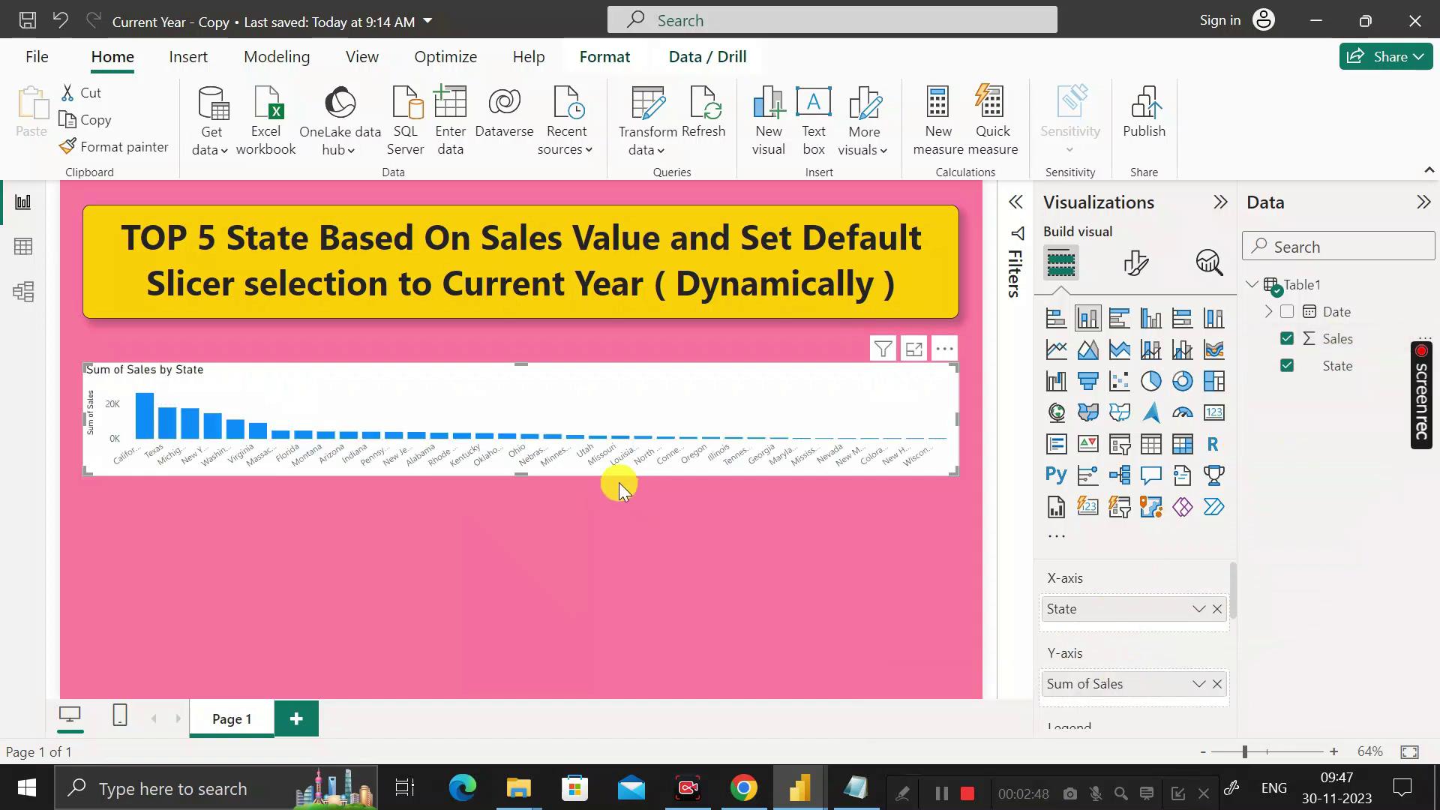
pyautogui.moveTo(533, 475); pyautogui.dragTo(493, 606)
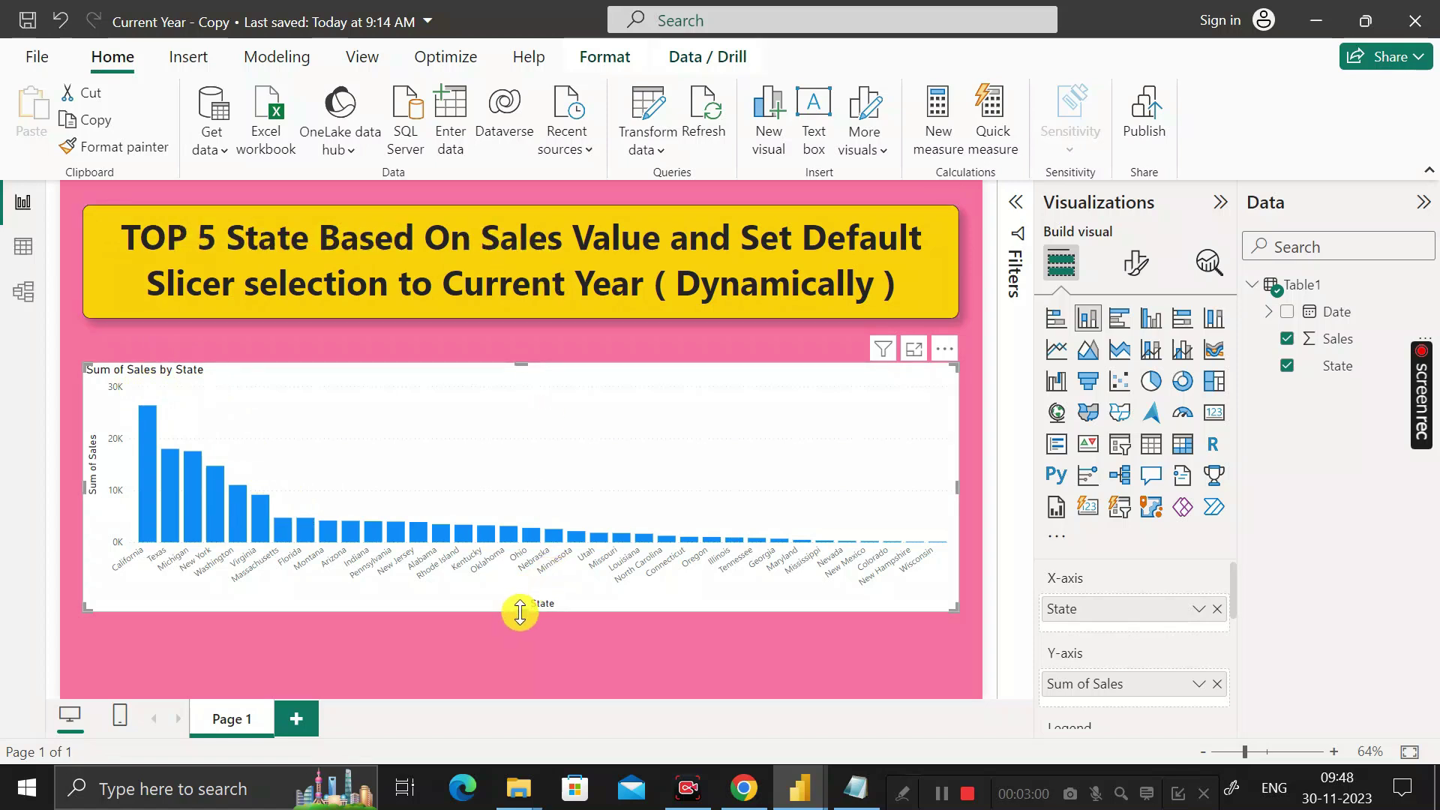
pyautogui.moveTo(521, 612); pyautogui.dragTo(524, 652)
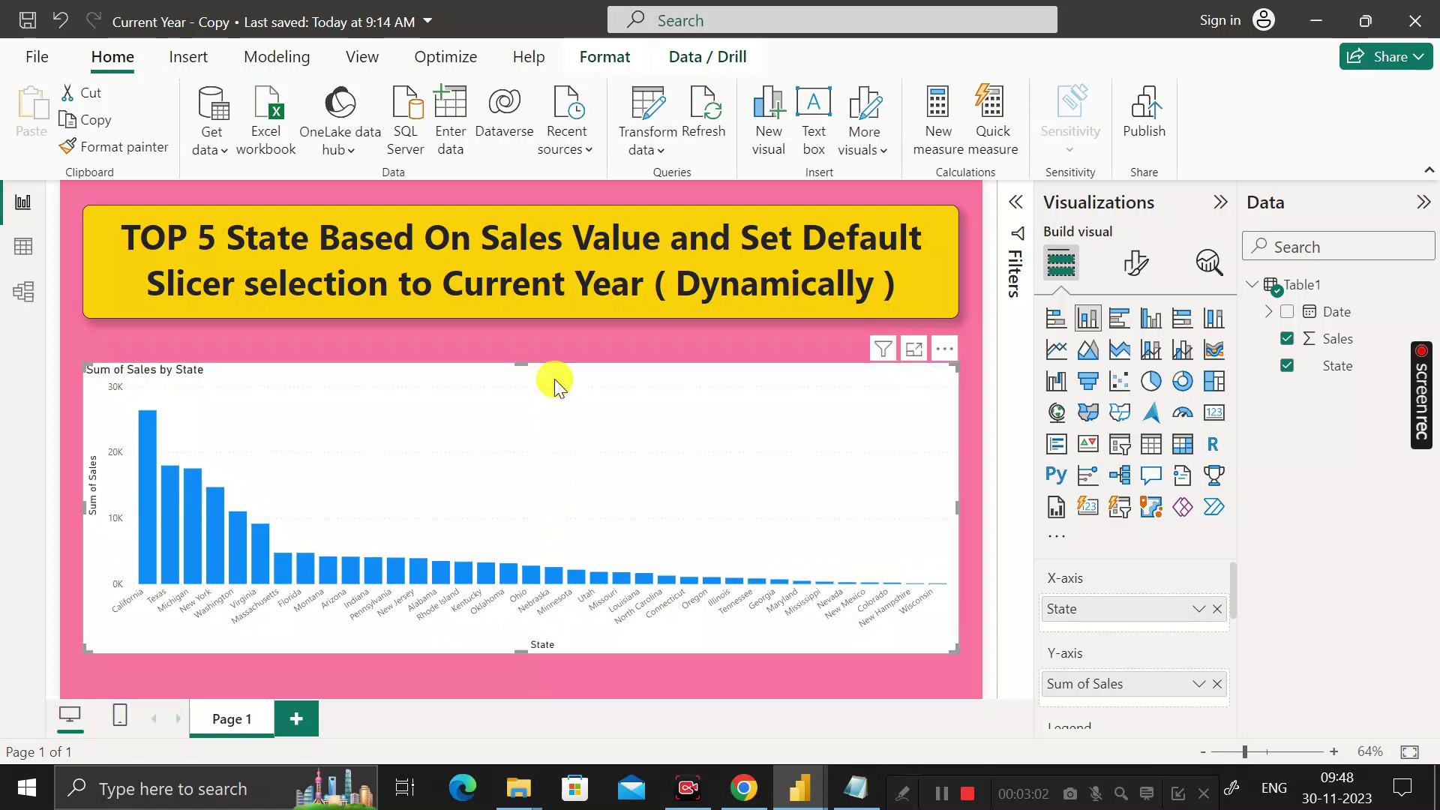
pyautogui.click(1016, 203)
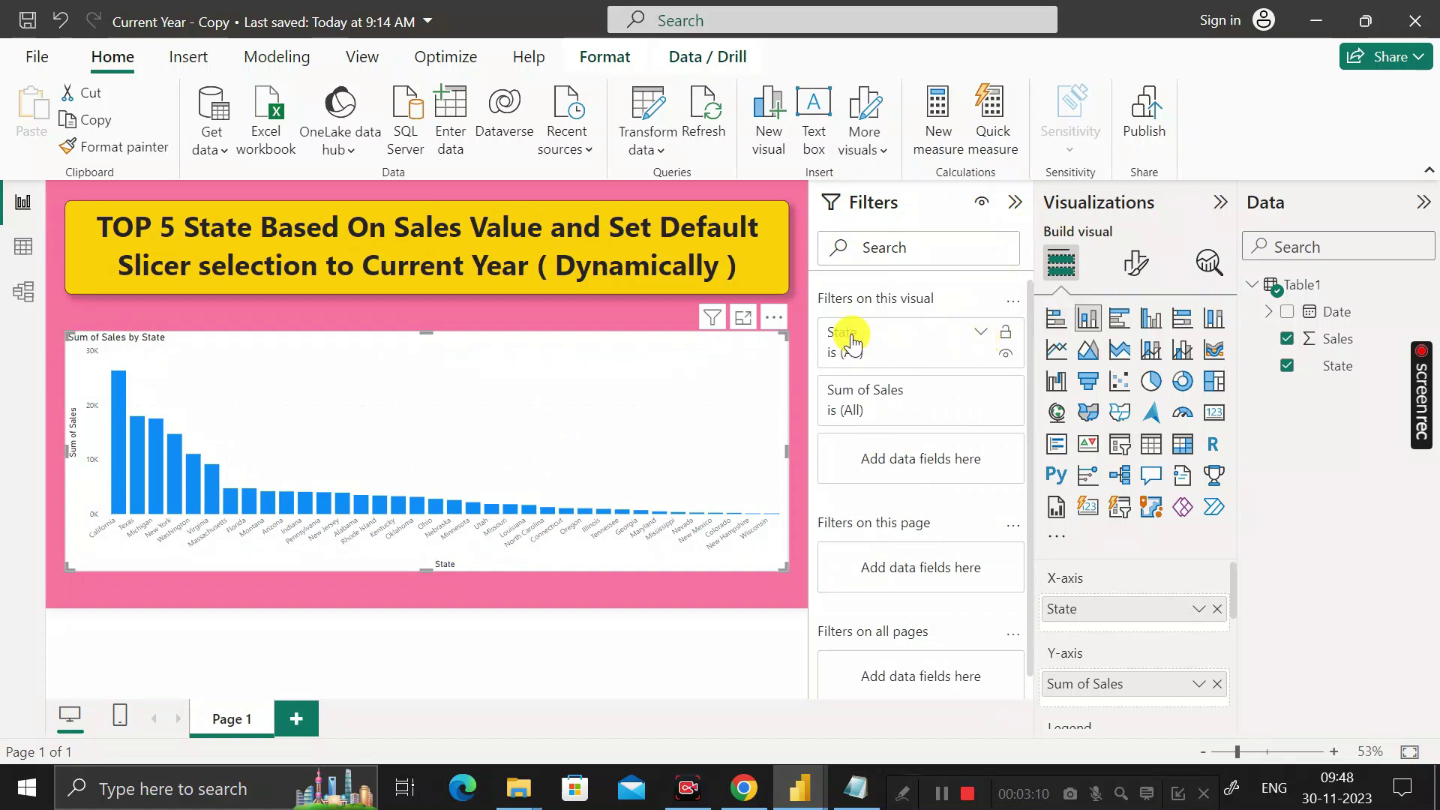
# - Set the State filter to Top 5 by Sum of Sales, then make the chart slightly shorter and narrower
pyautogui.click(979, 333)
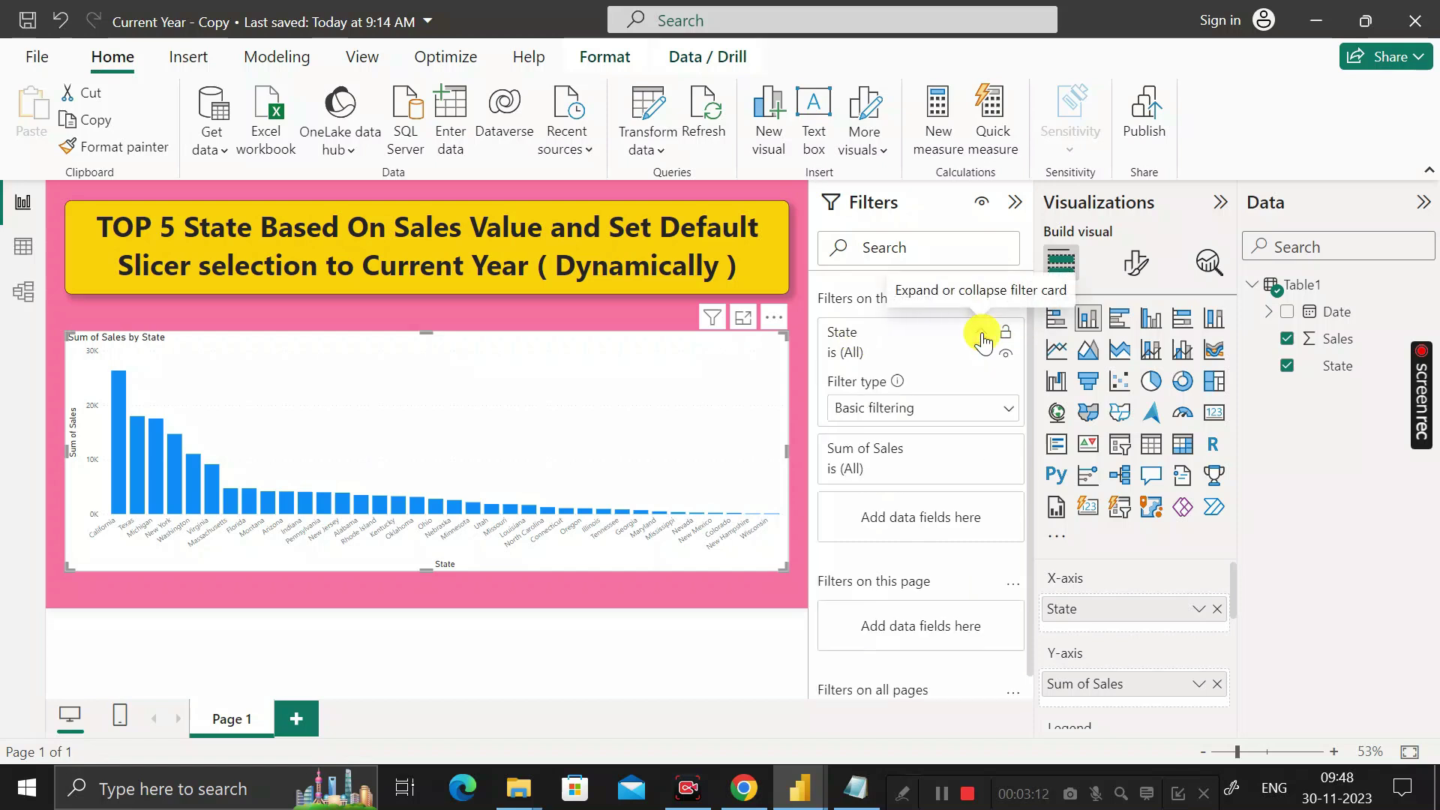
pyautogui.click(1011, 414)
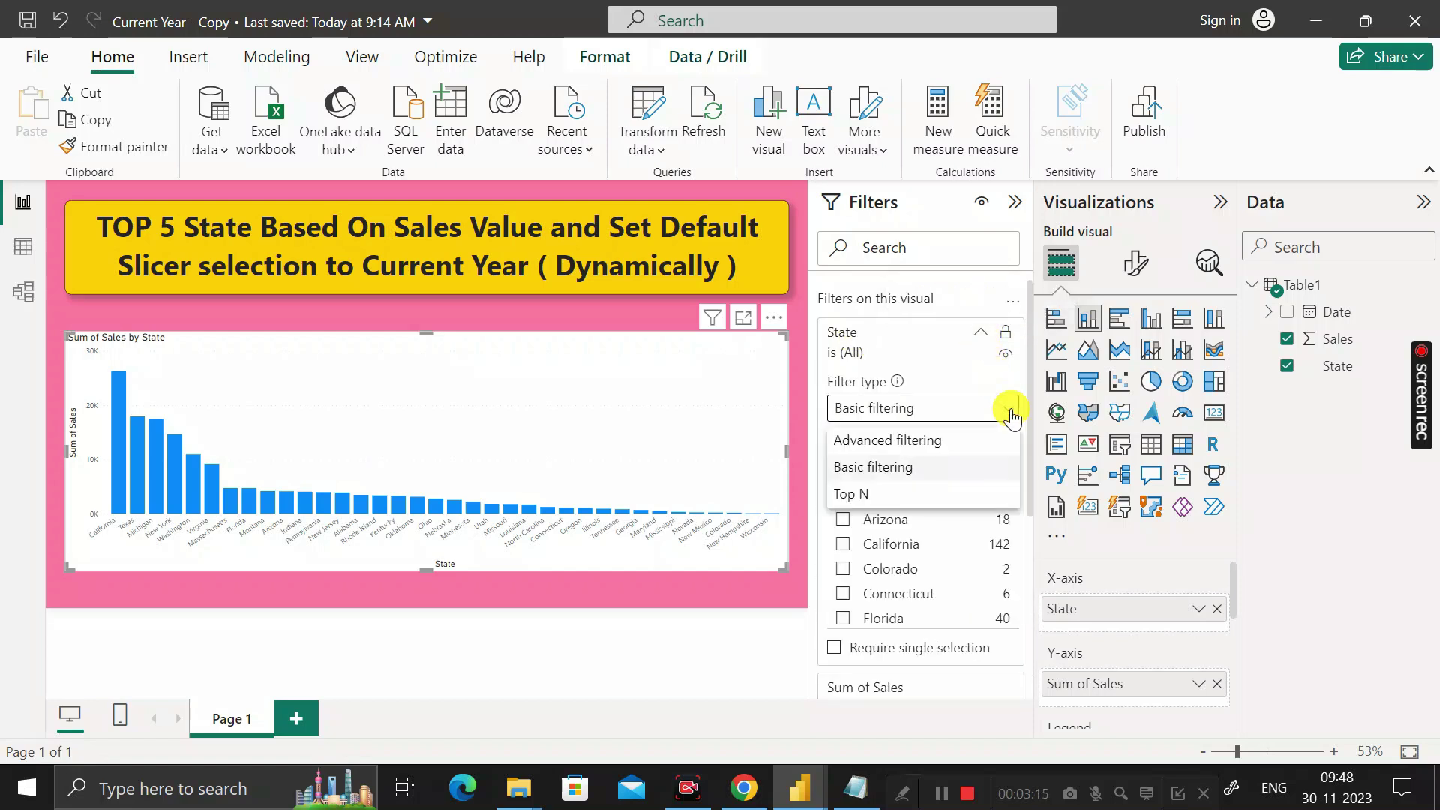
pyautogui.click(963, 496)
pyautogui.click(956, 468)
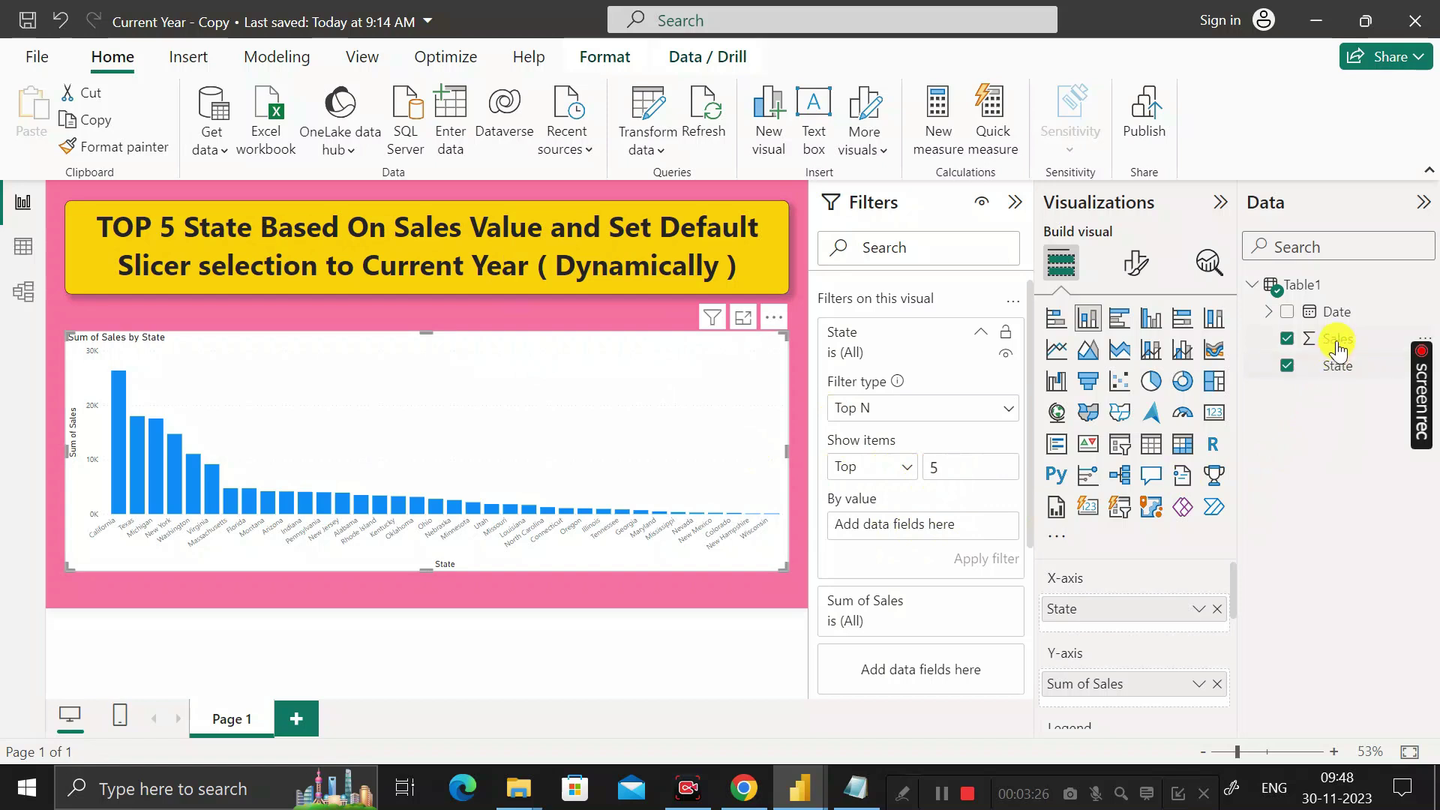
pyautogui.moveTo(1339, 347); pyautogui.dragTo(945, 532)
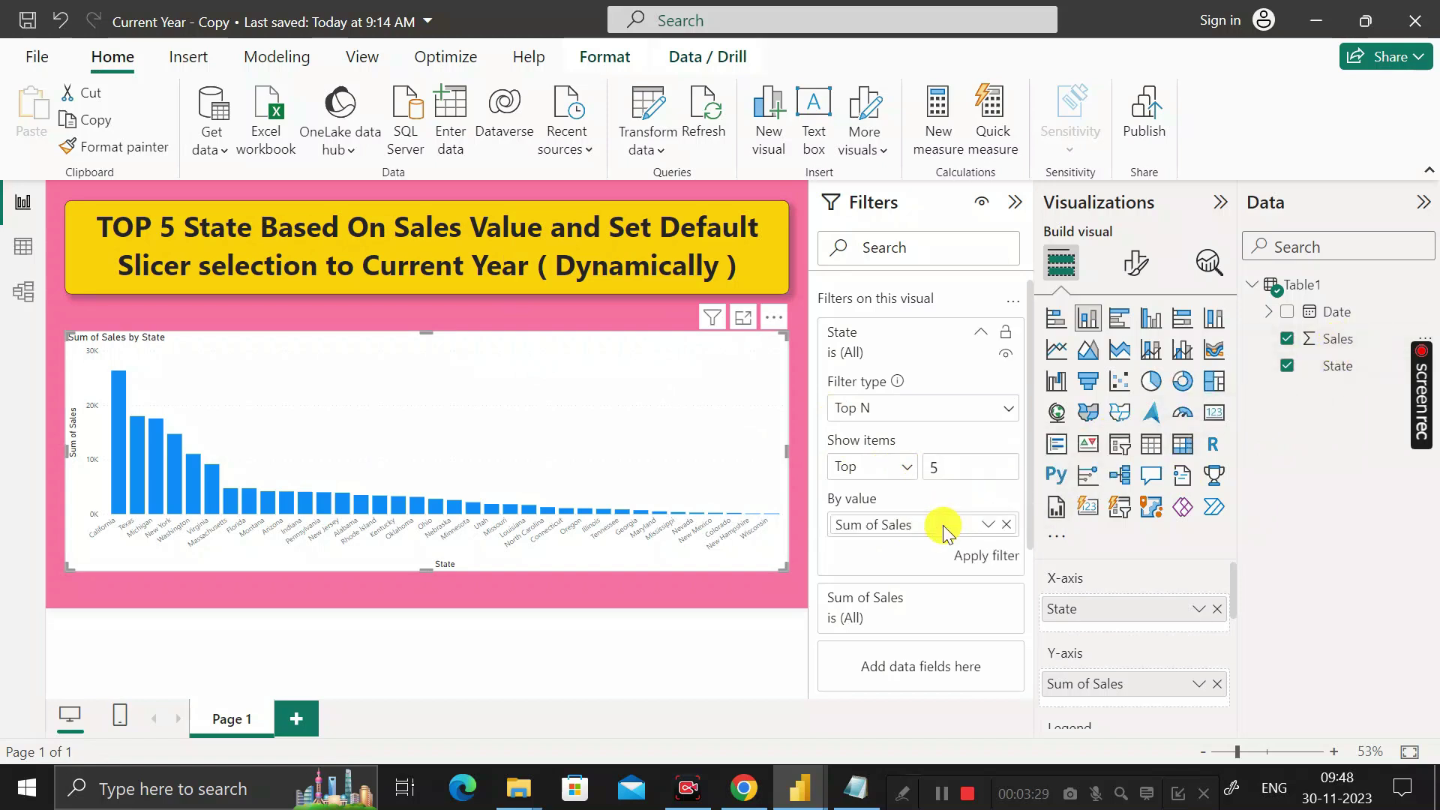
pyautogui.click(983, 556)
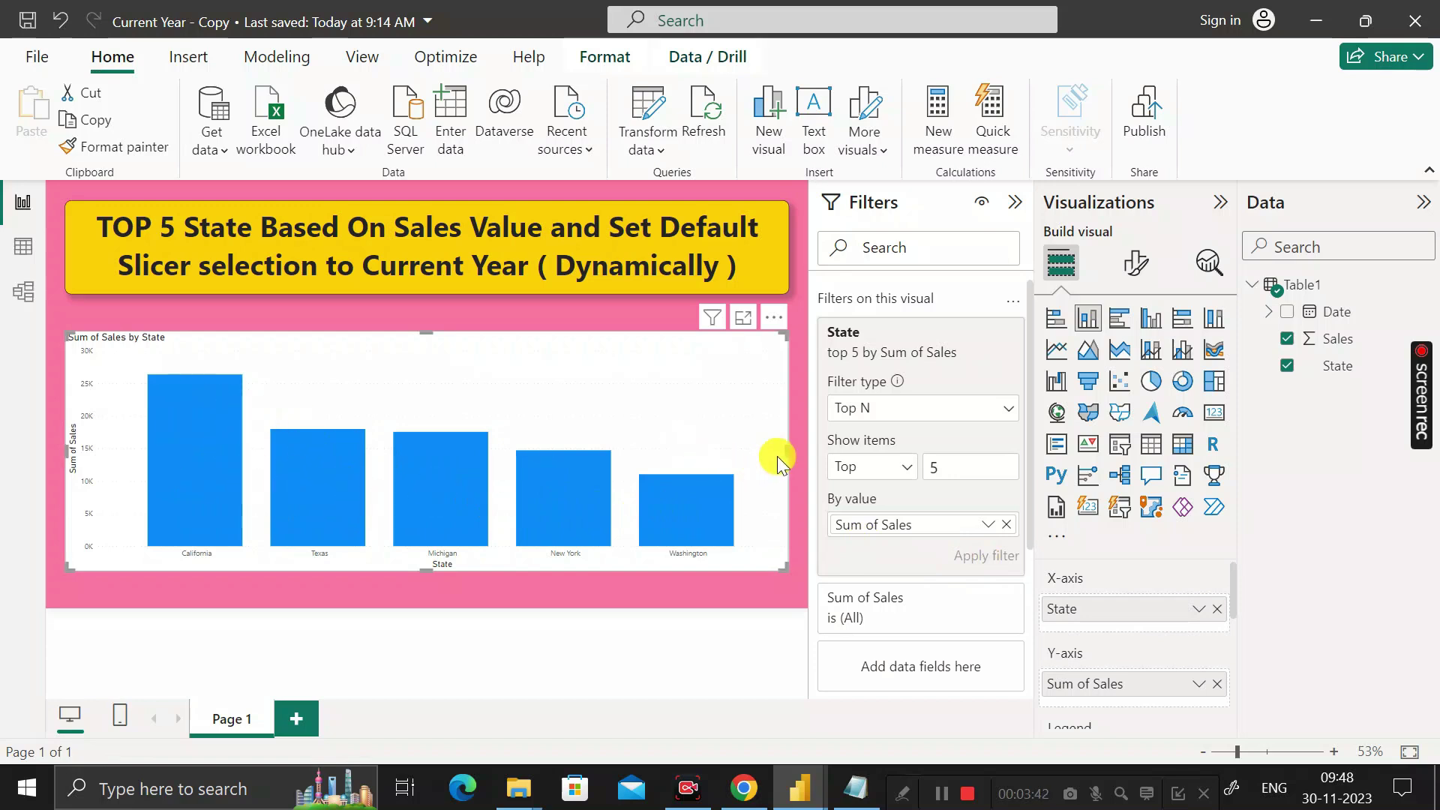
pyautogui.moveTo(427, 336)
pyautogui.mouseDown()
pyautogui.moveTo(428, 357)
pyautogui.moveTo(427, 327)
pyautogui.mouseUp()
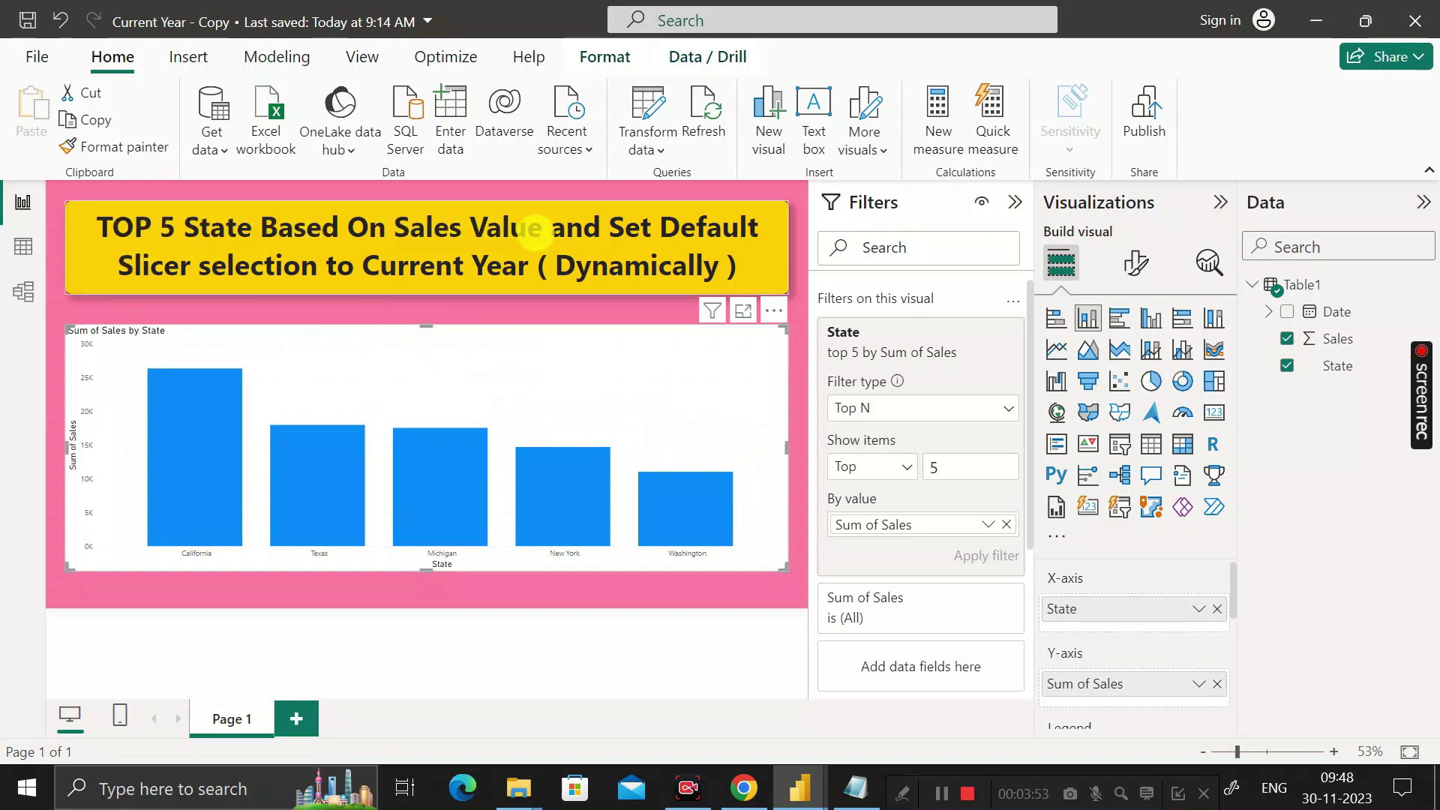
pyautogui.moveTo(786, 447); pyautogui.dragTo(520, 434)
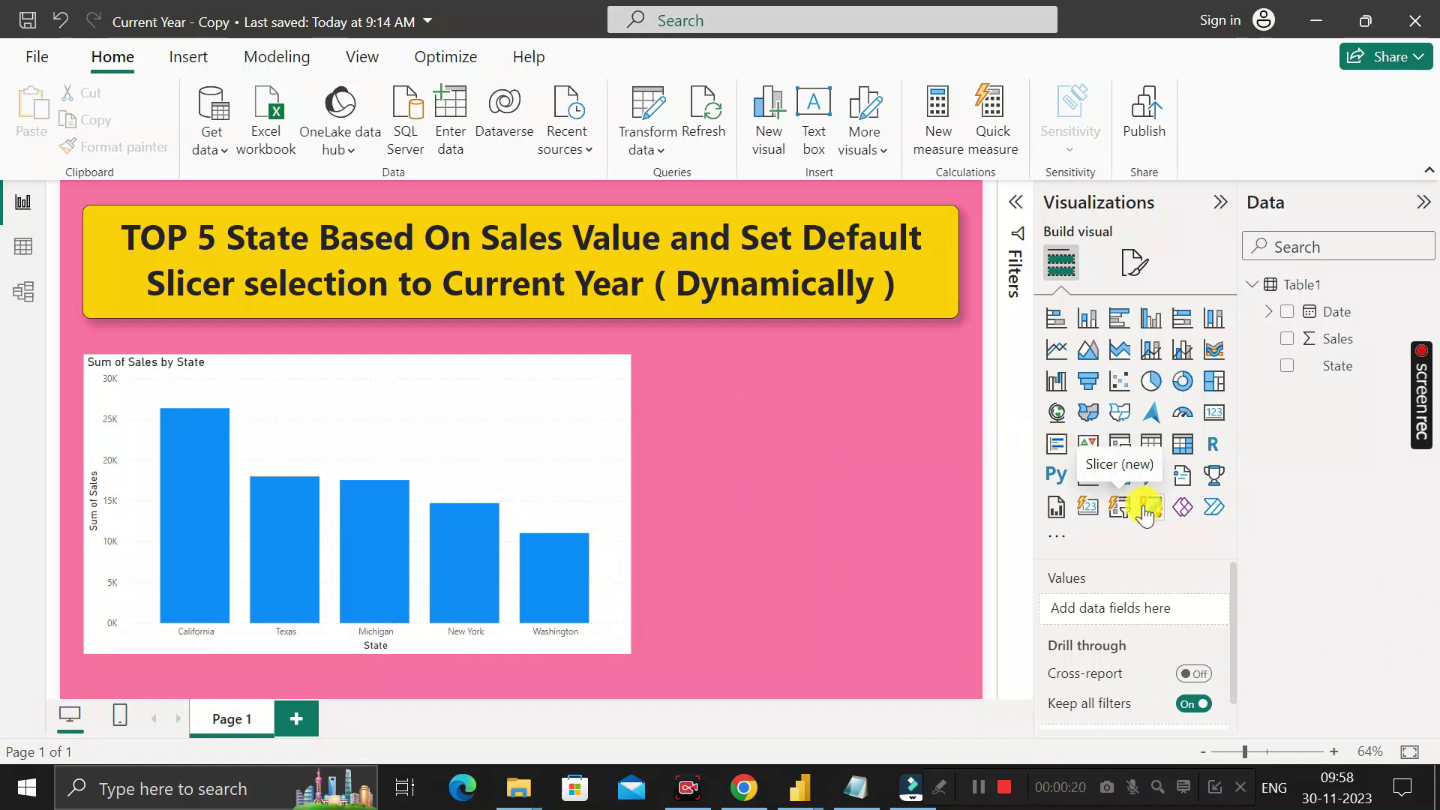
# - Add a slicer using the Year level of the Date hierarchy
pyautogui.click(1120, 445)
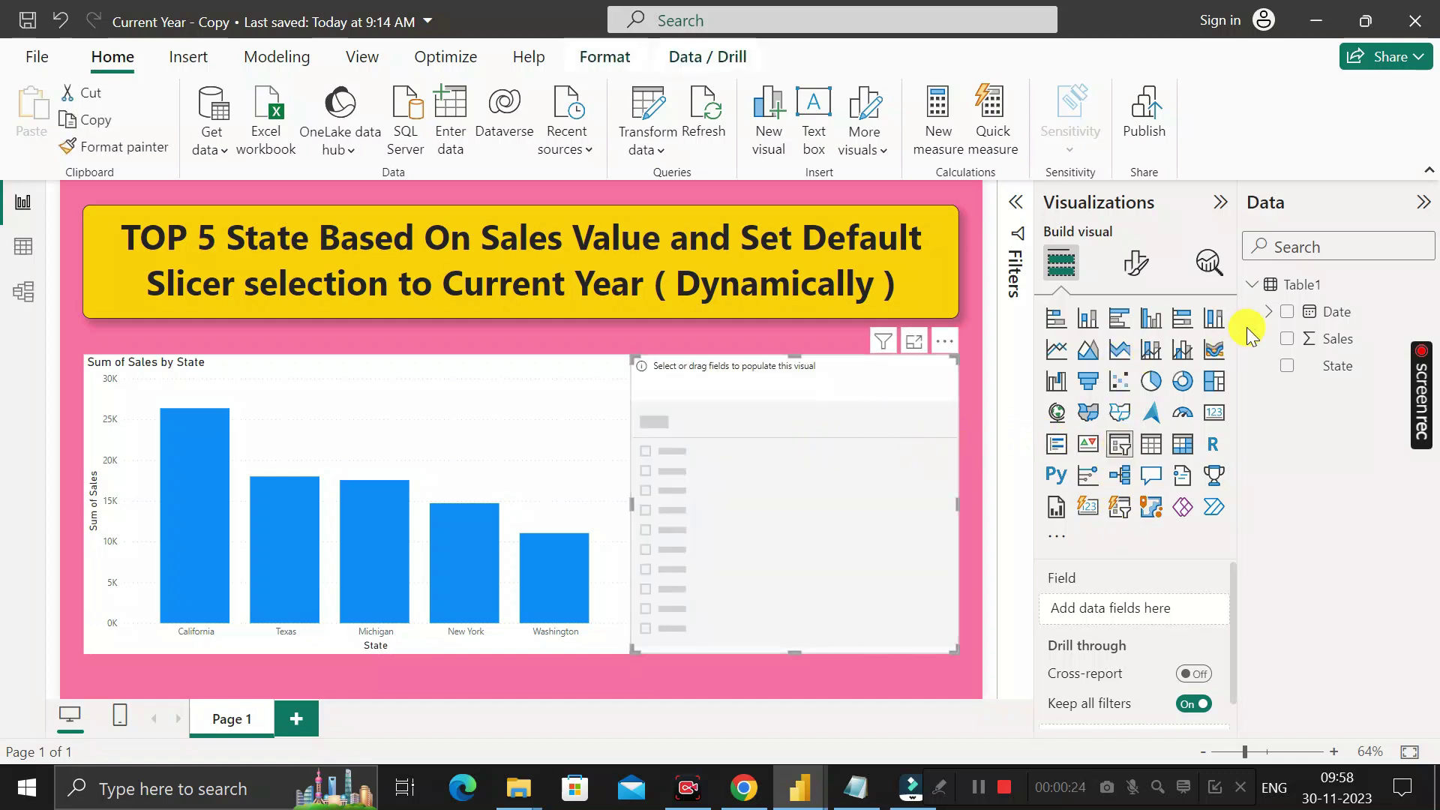
pyautogui.click(1268, 312)
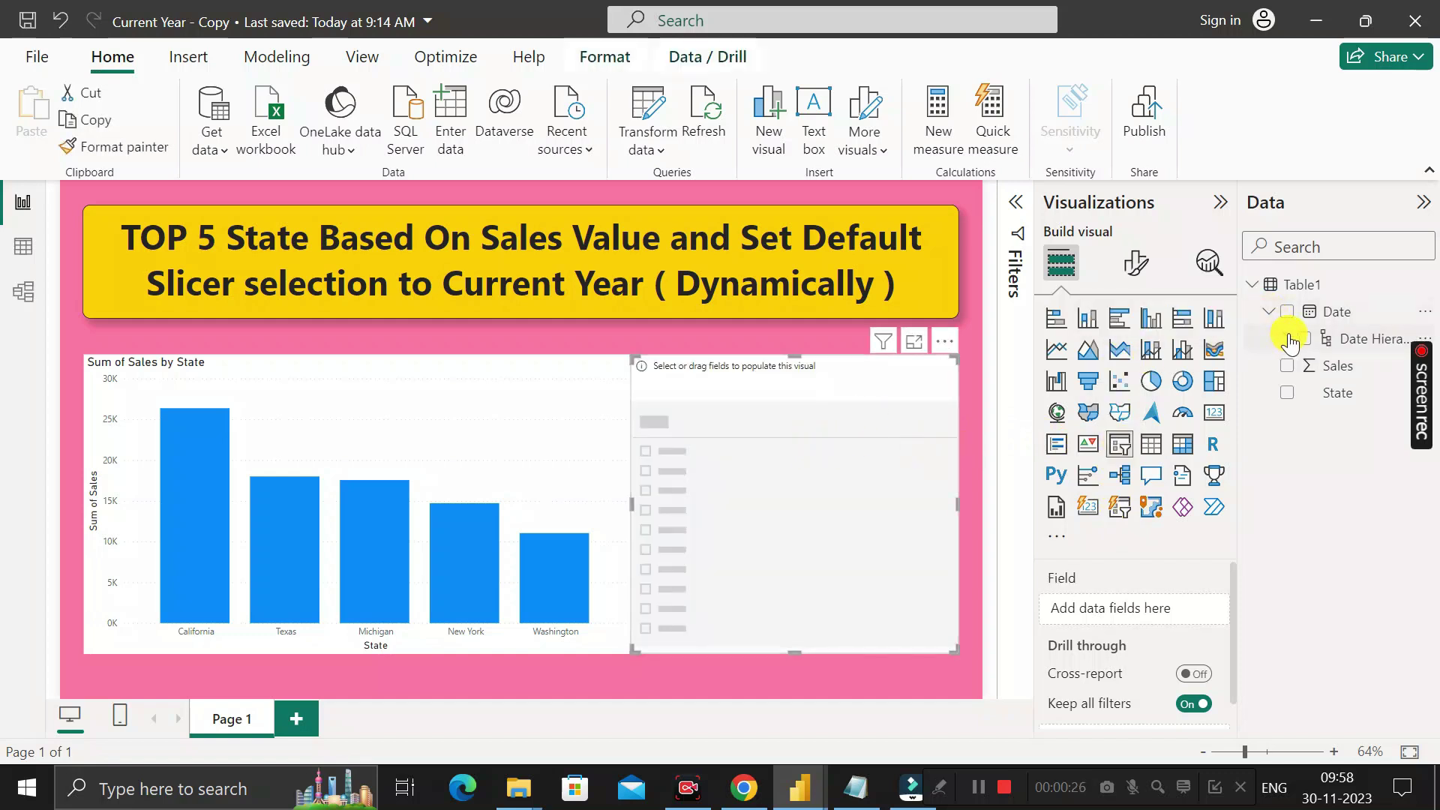
pyautogui.click(1285, 338)
pyautogui.moveTo(1372, 369); pyautogui.dragTo(1179, 614)
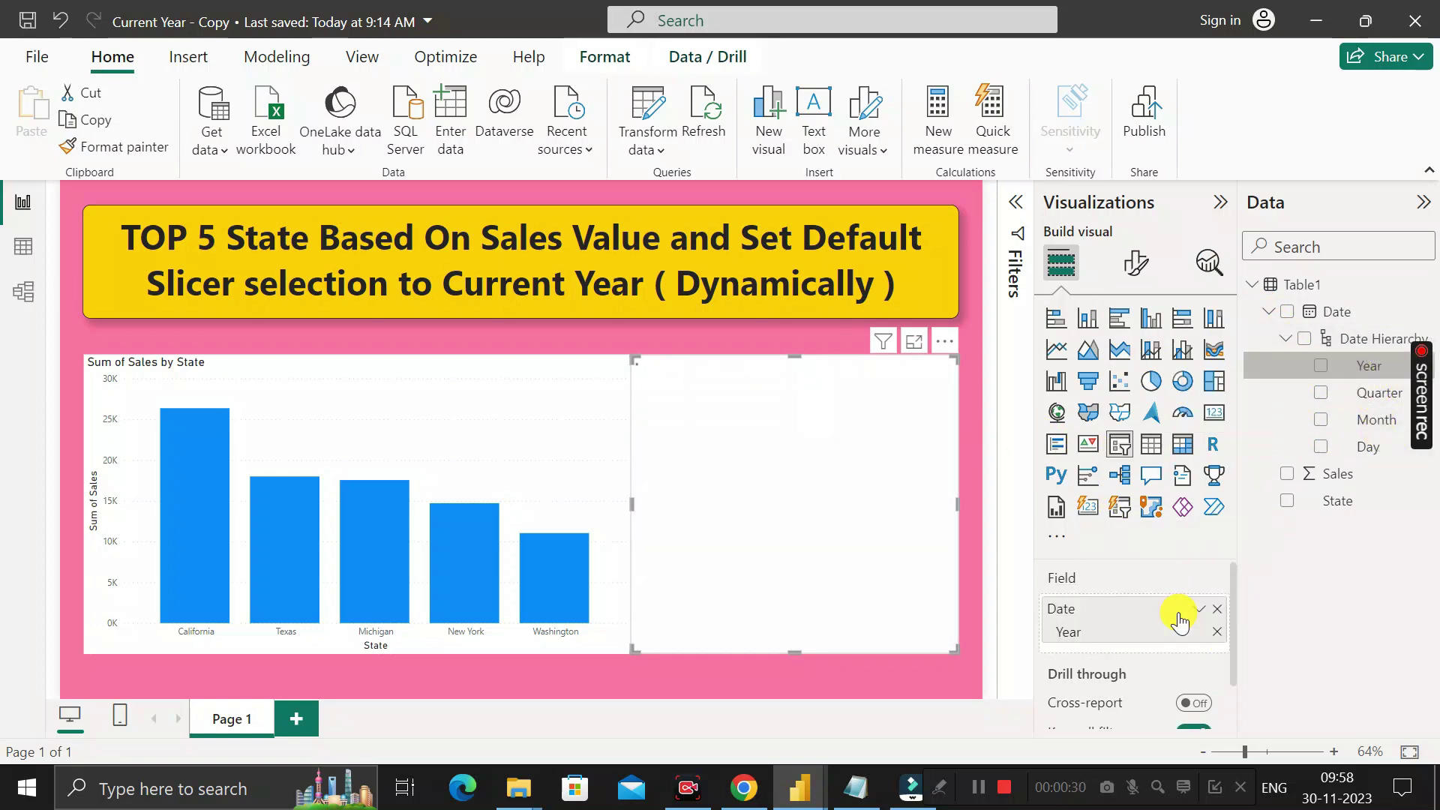
# - Change the Year slicer's style to Vertical list and narrow it
pyautogui.click(1131, 270)
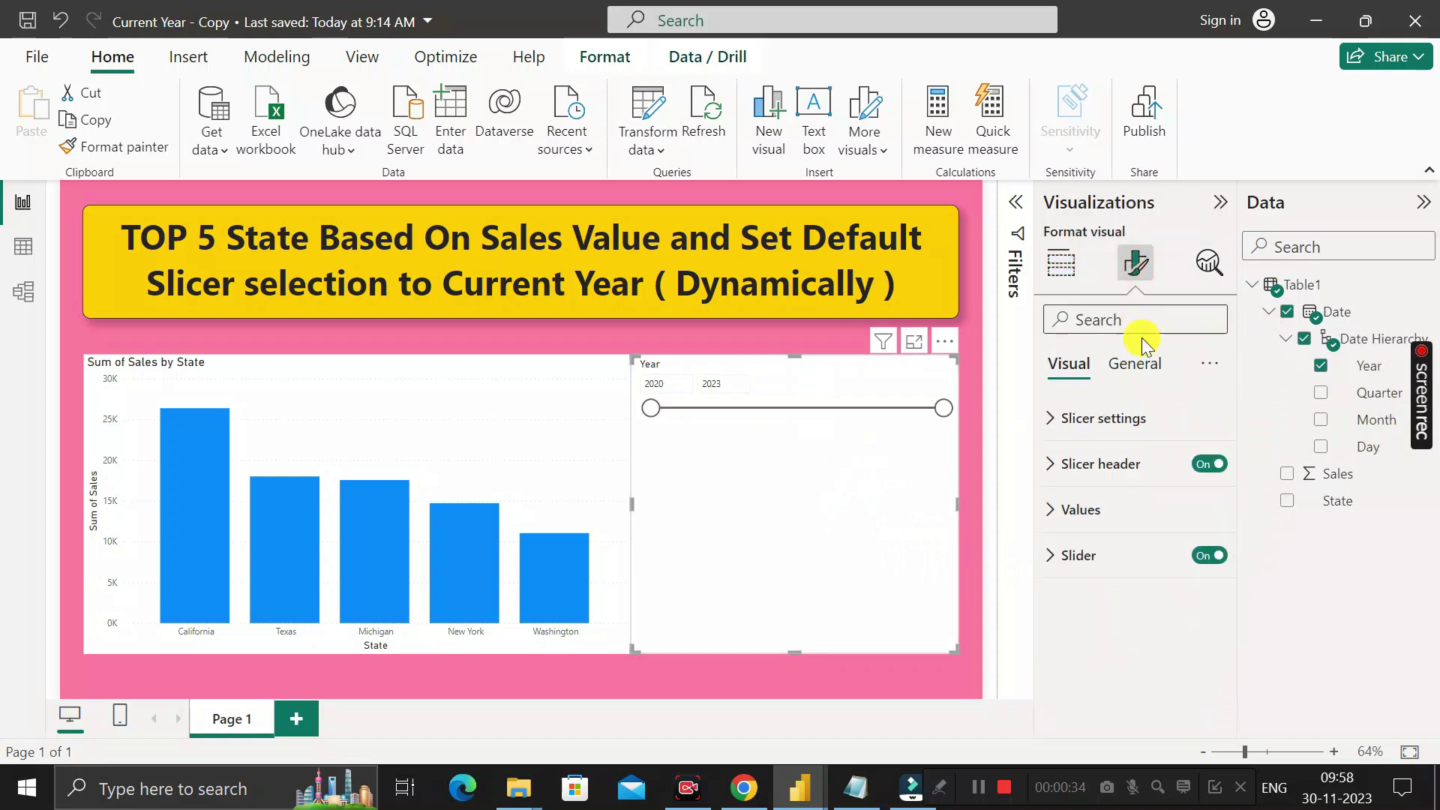
pyautogui.click(1139, 364)
pyautogui.click(1069, 364)
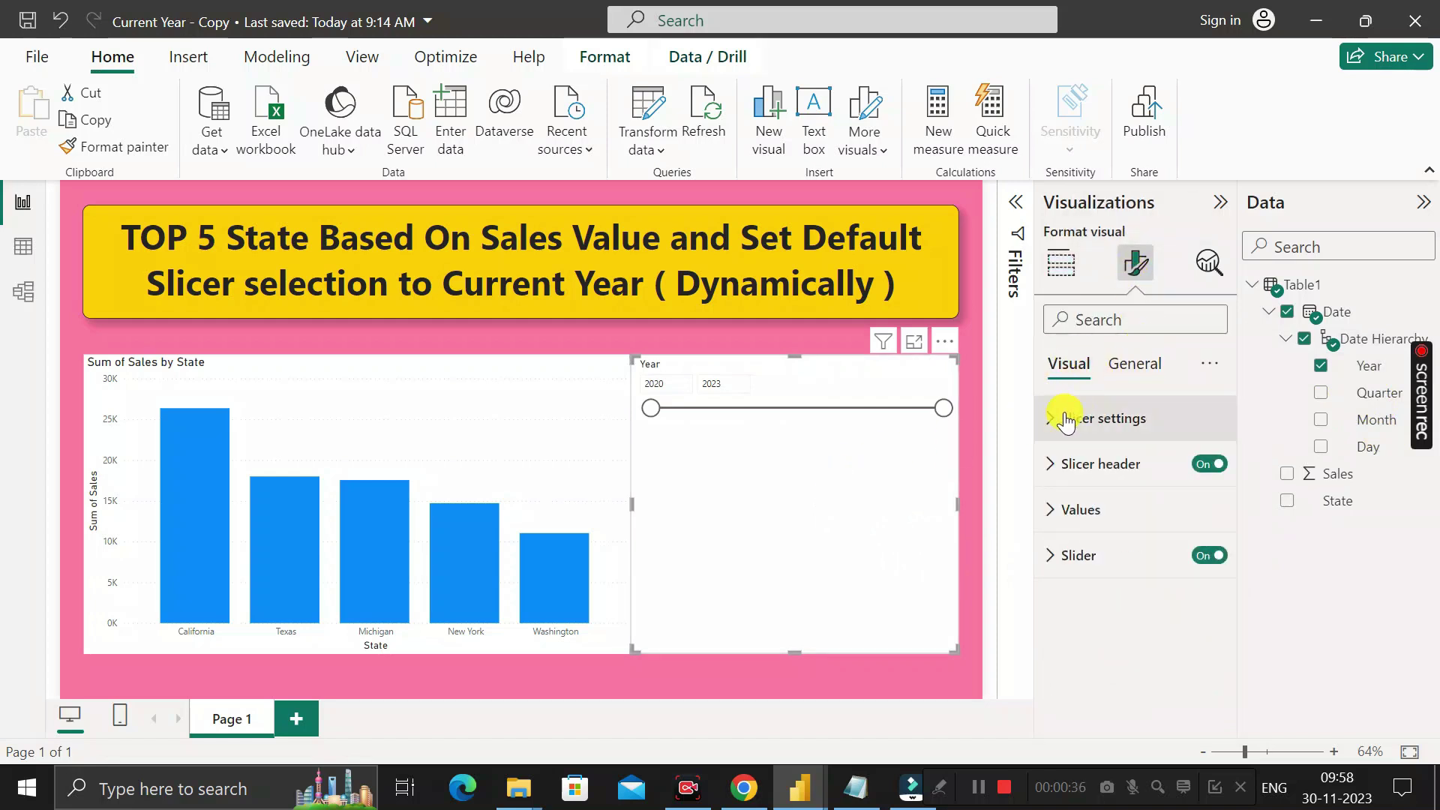
pyautogui.click(1054, 420)
pyautogui.click(1180, 533)
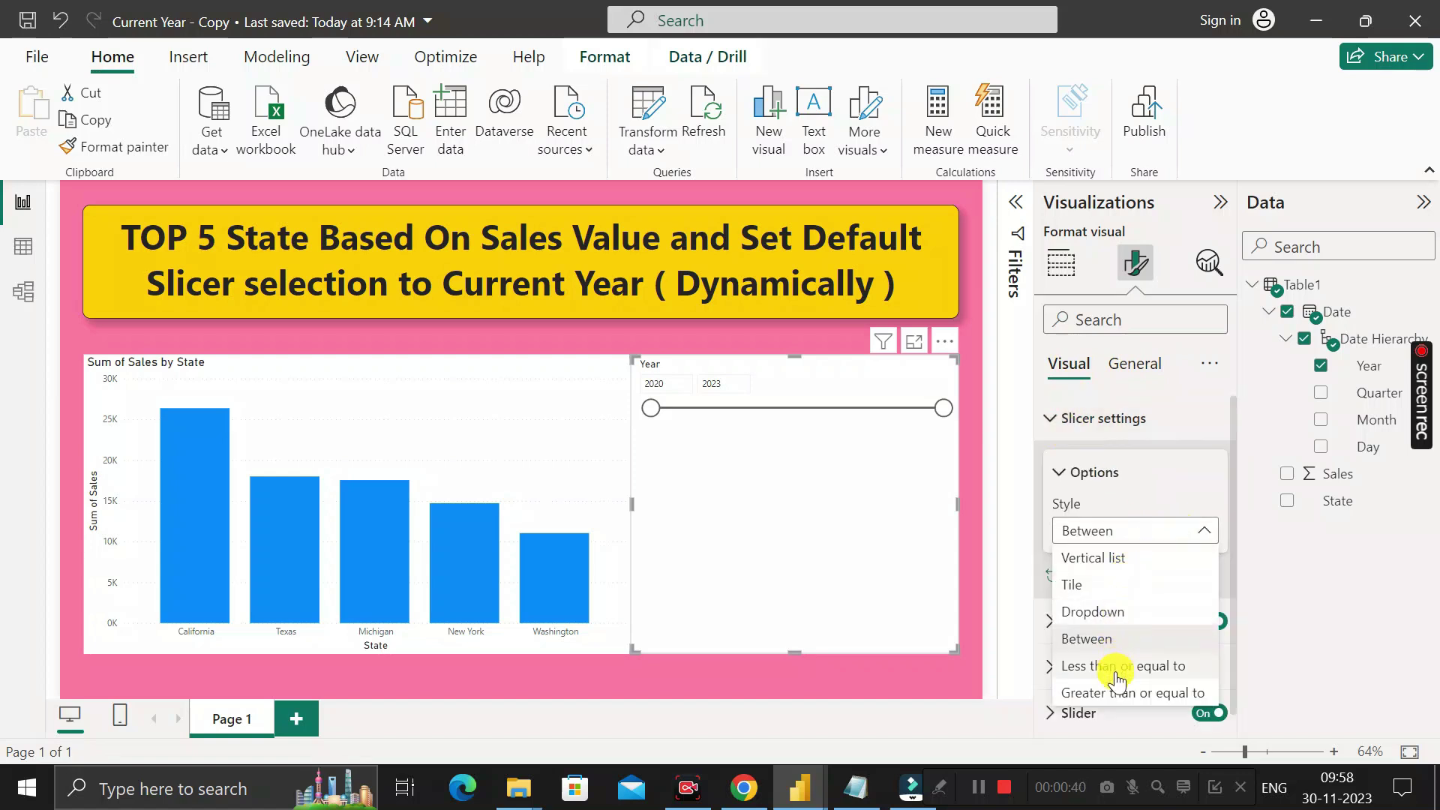
pyautogui.click(1120, 564)
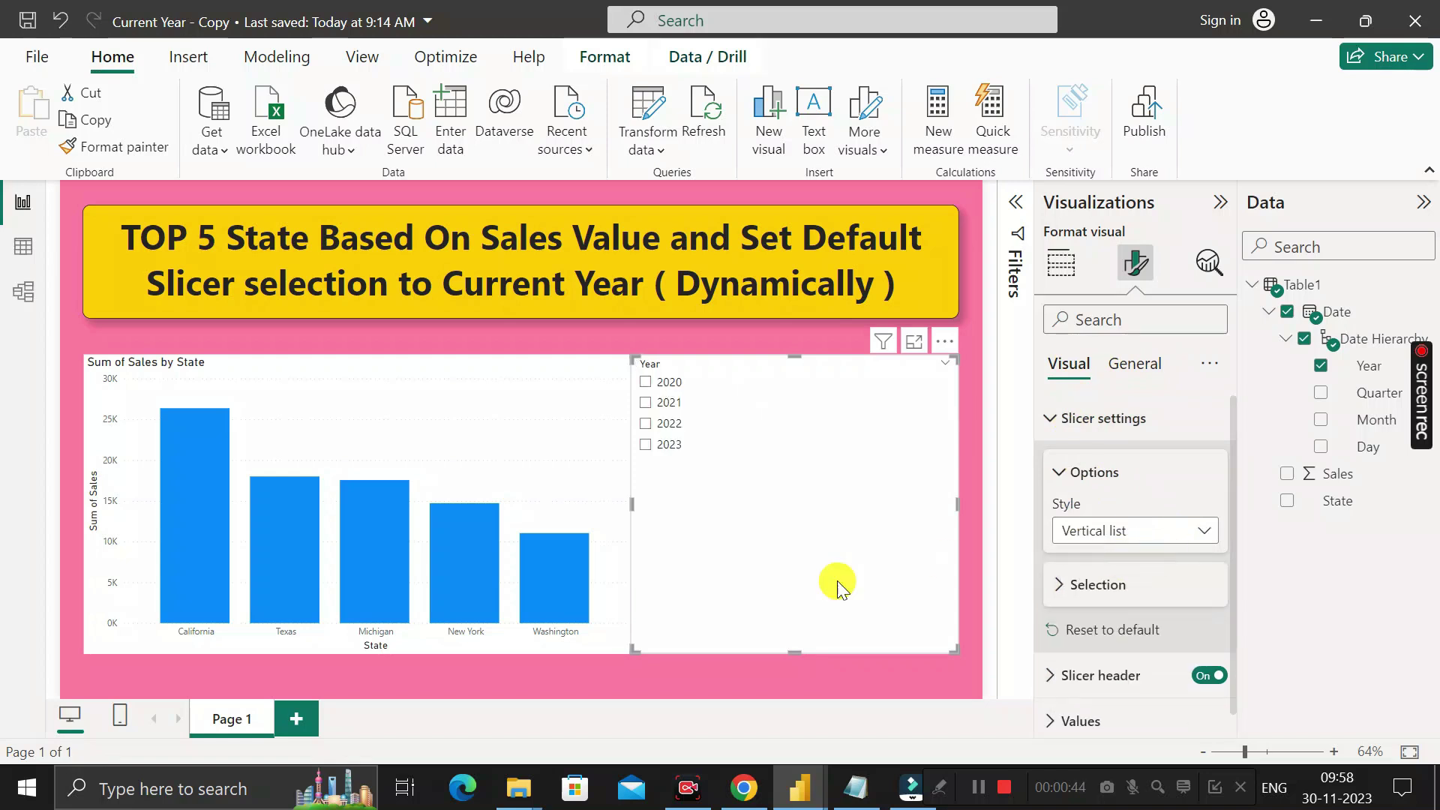
pyautogui.moveTo(955, 505); pyautogui.dragTo(783, 499)
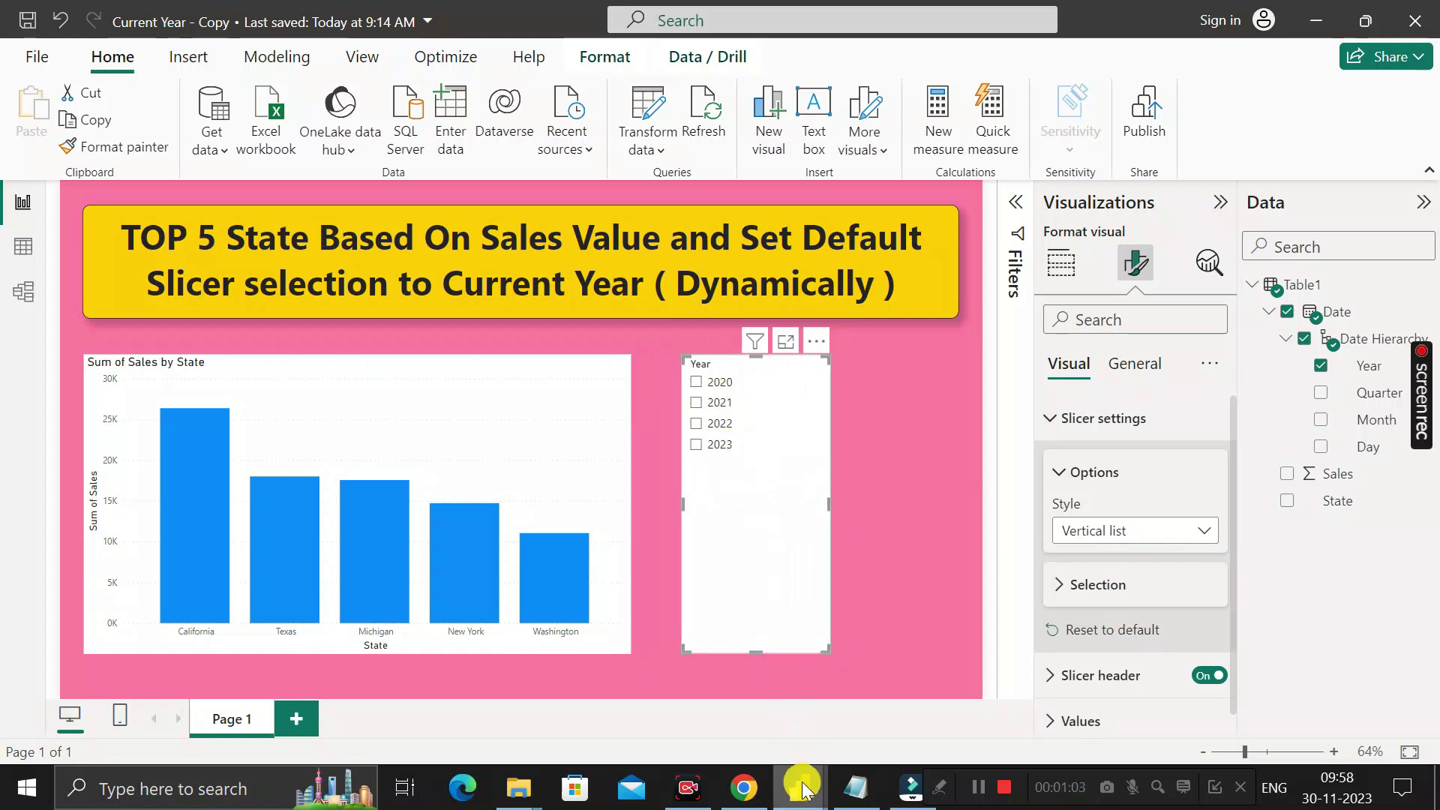
pyautogui.moveTo(803, 786)
pyautogui.click(709, 668)
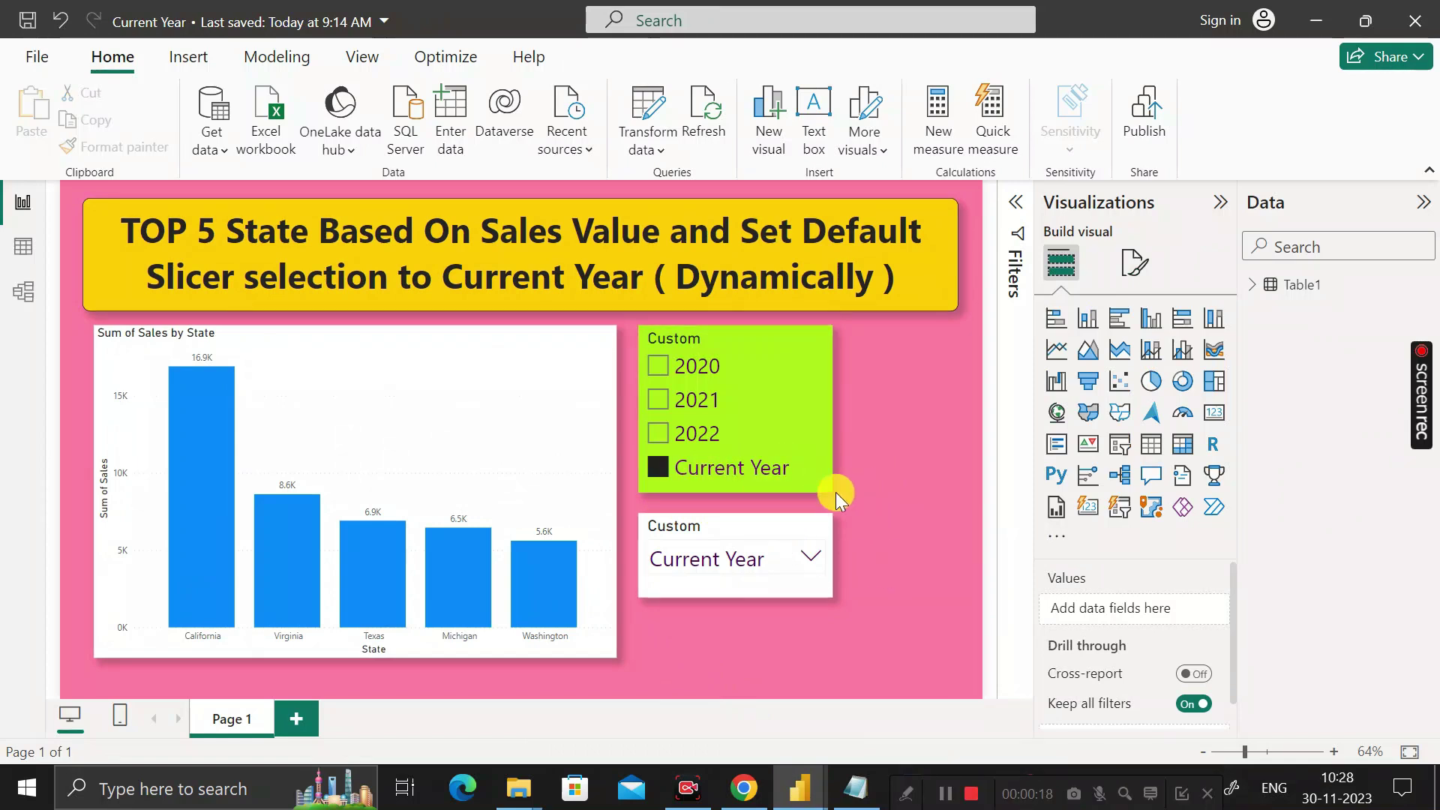
pyautogui.moveTo(1350, 804)
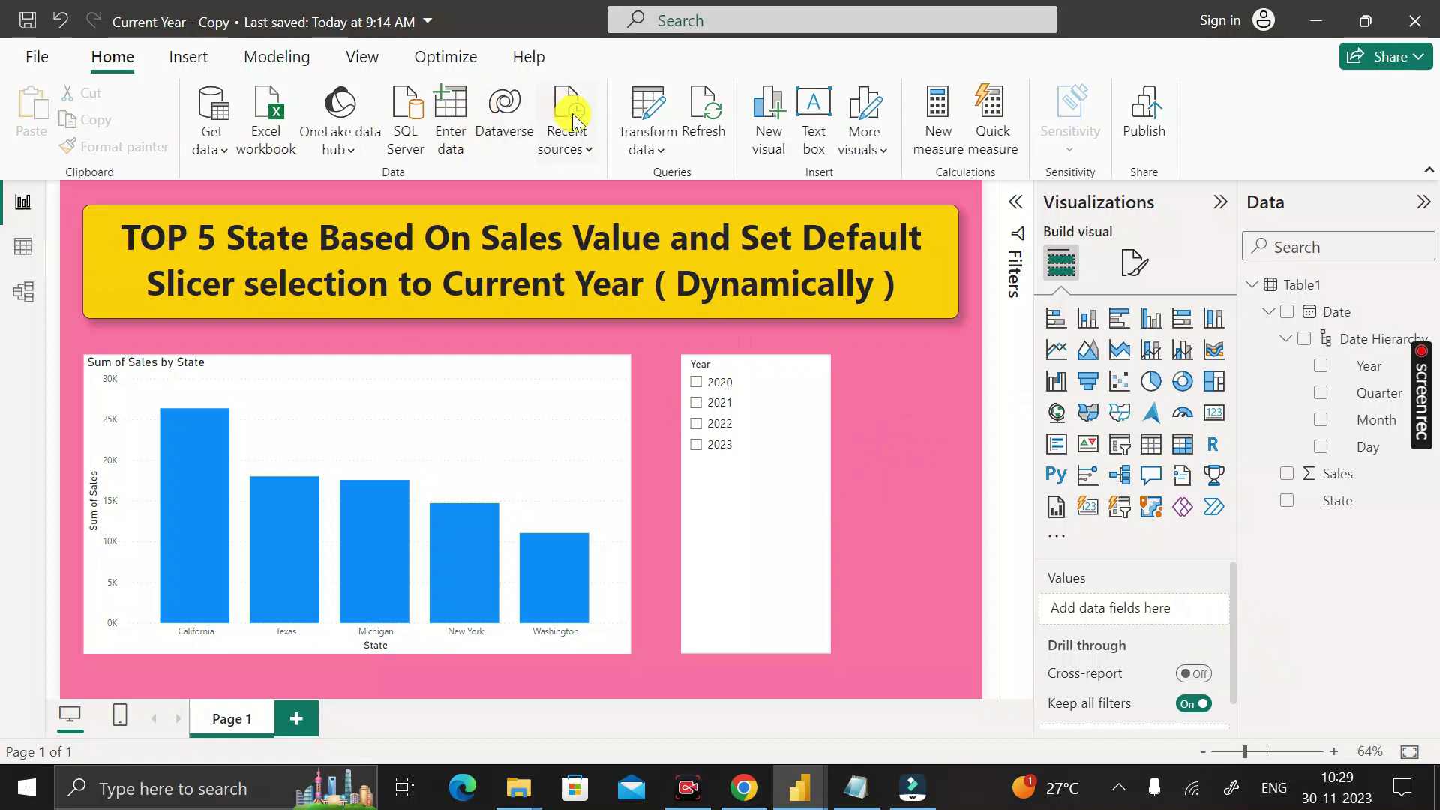
# - Open Power Query Editor with Transform data and duplicate the Date column
pyautogui.click(649, 118)
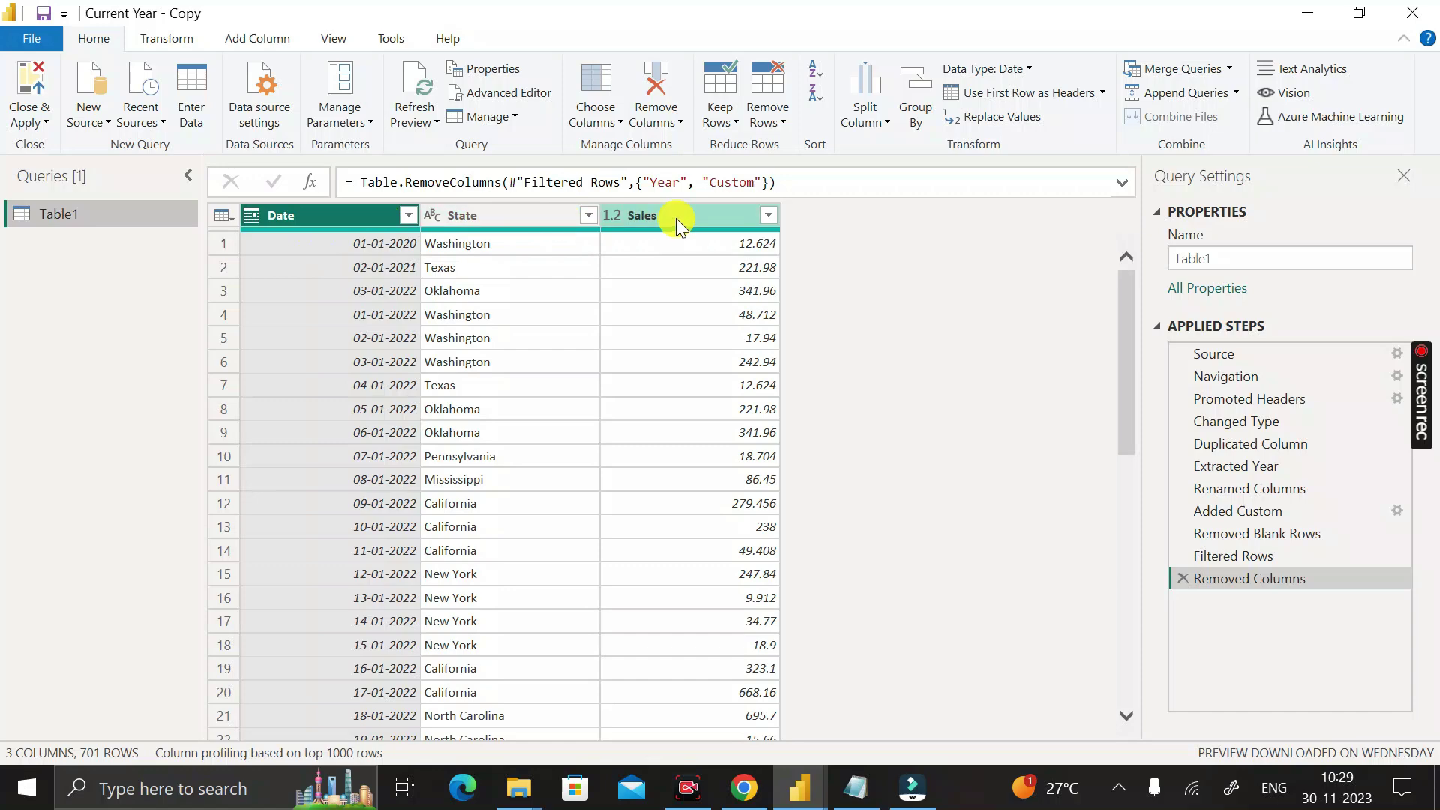
pyautogui.rightClick(311, 219)
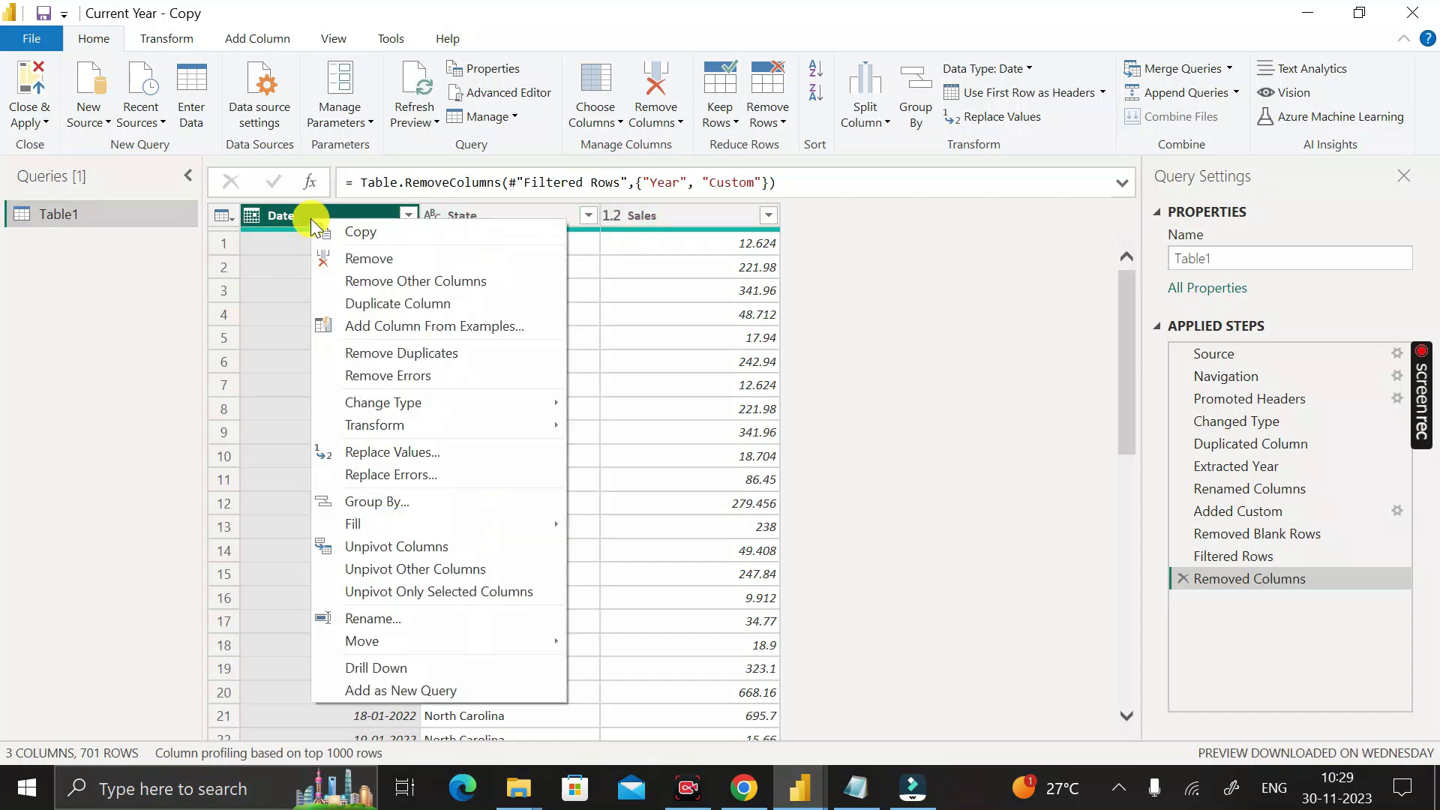
pyautogui.click(377, 306)
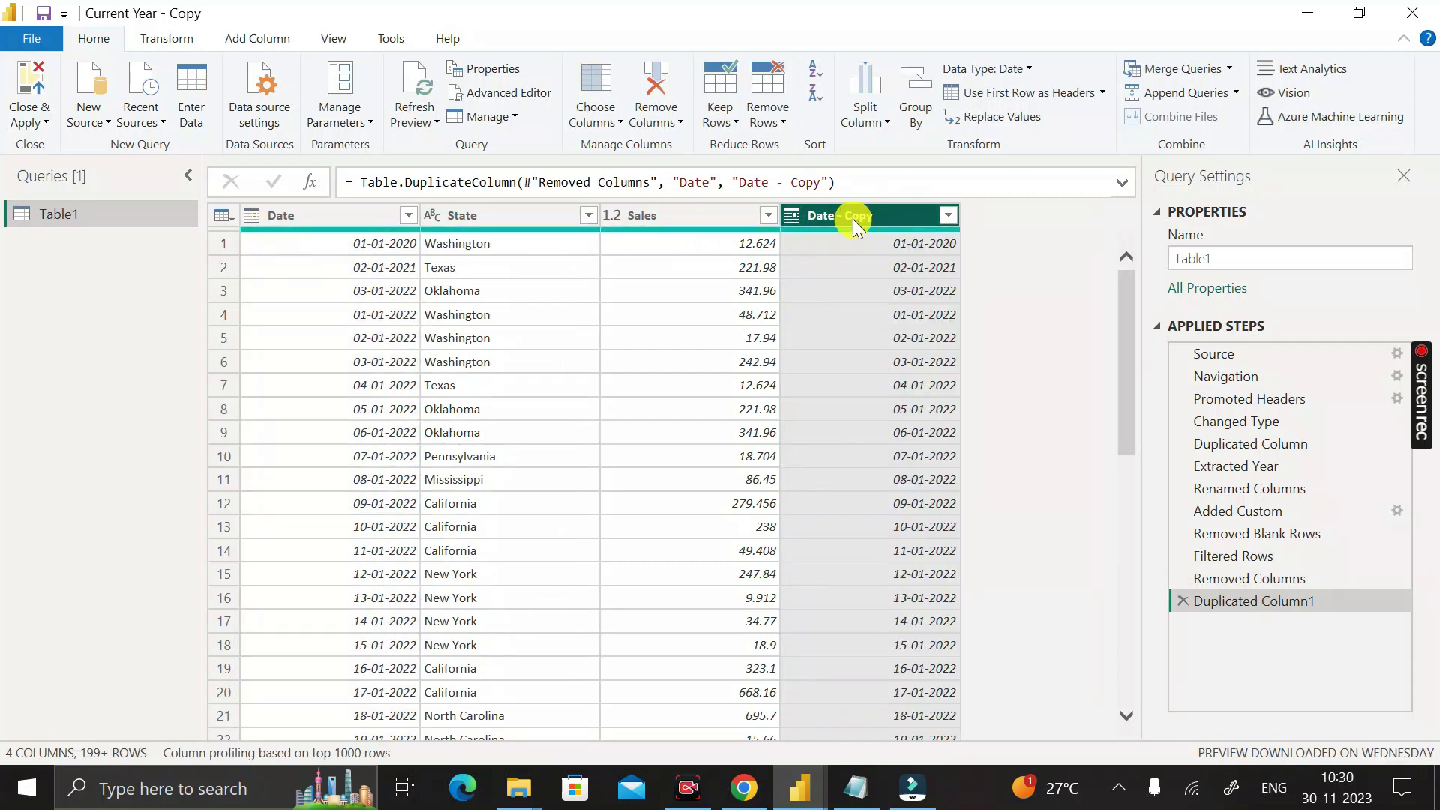
# - Convert the Date - Copy column to its year and rename it Year
pyautogui.rightClick(852, 219)
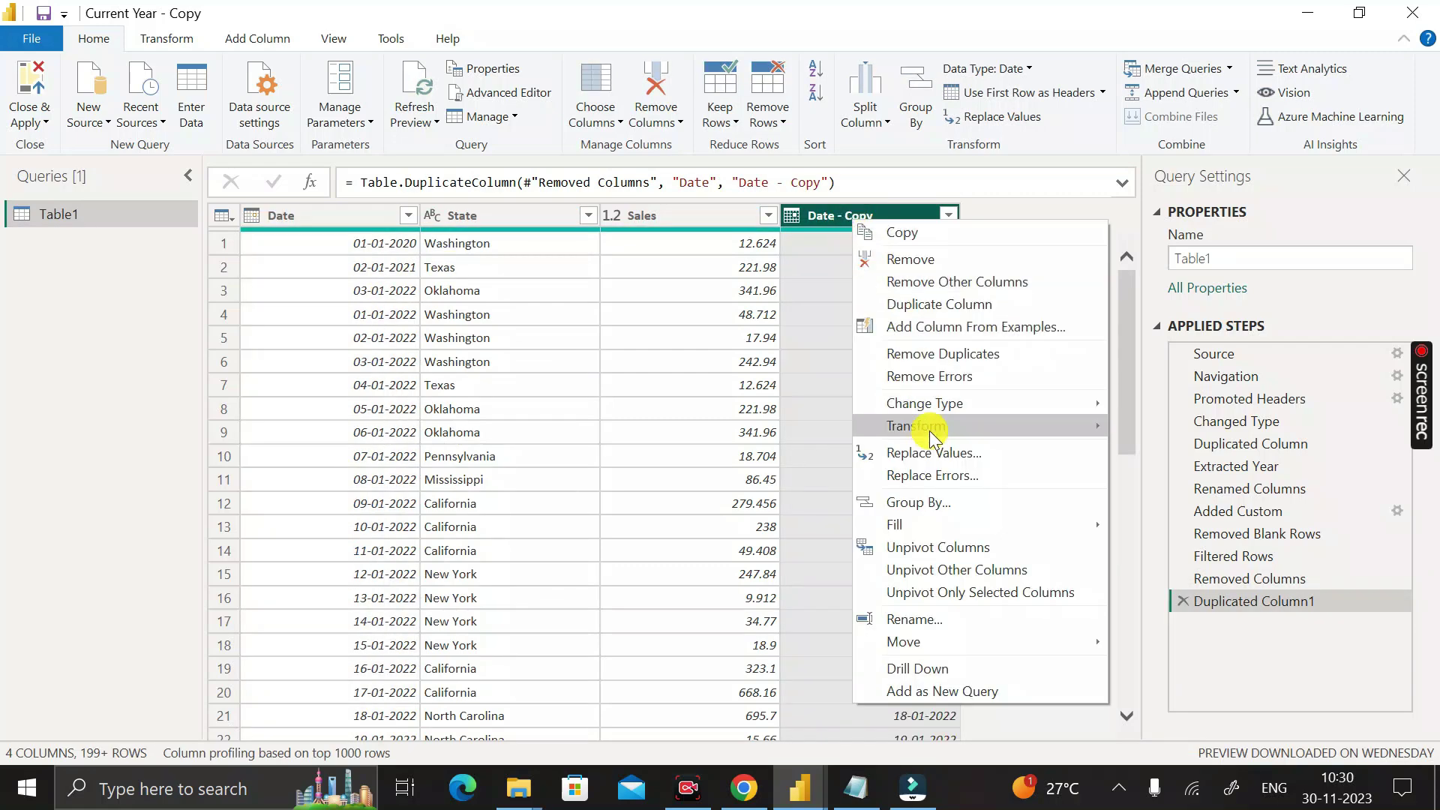
pyautogui.moveTo(1010, 426)
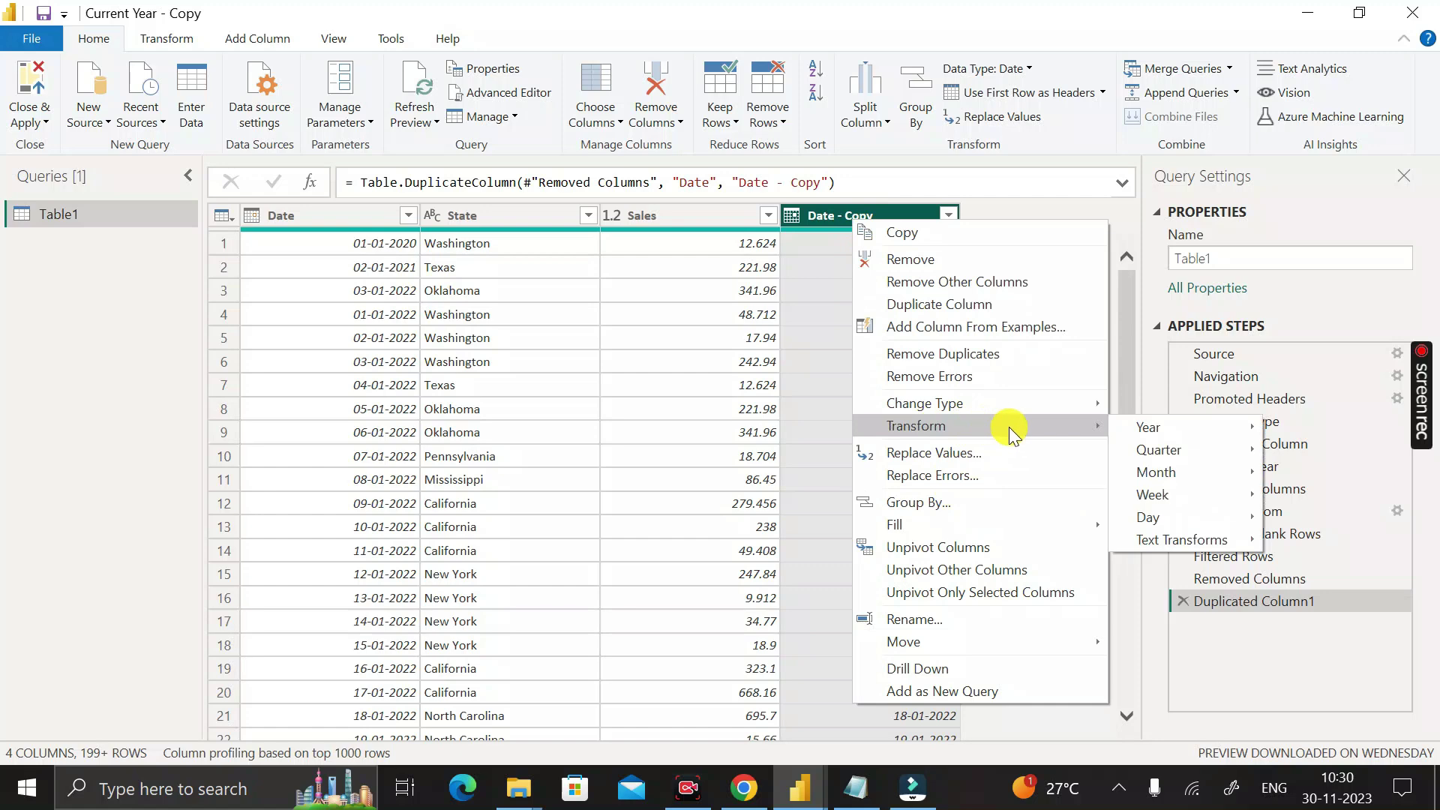
pyautogui.moveTo(1196, 429)
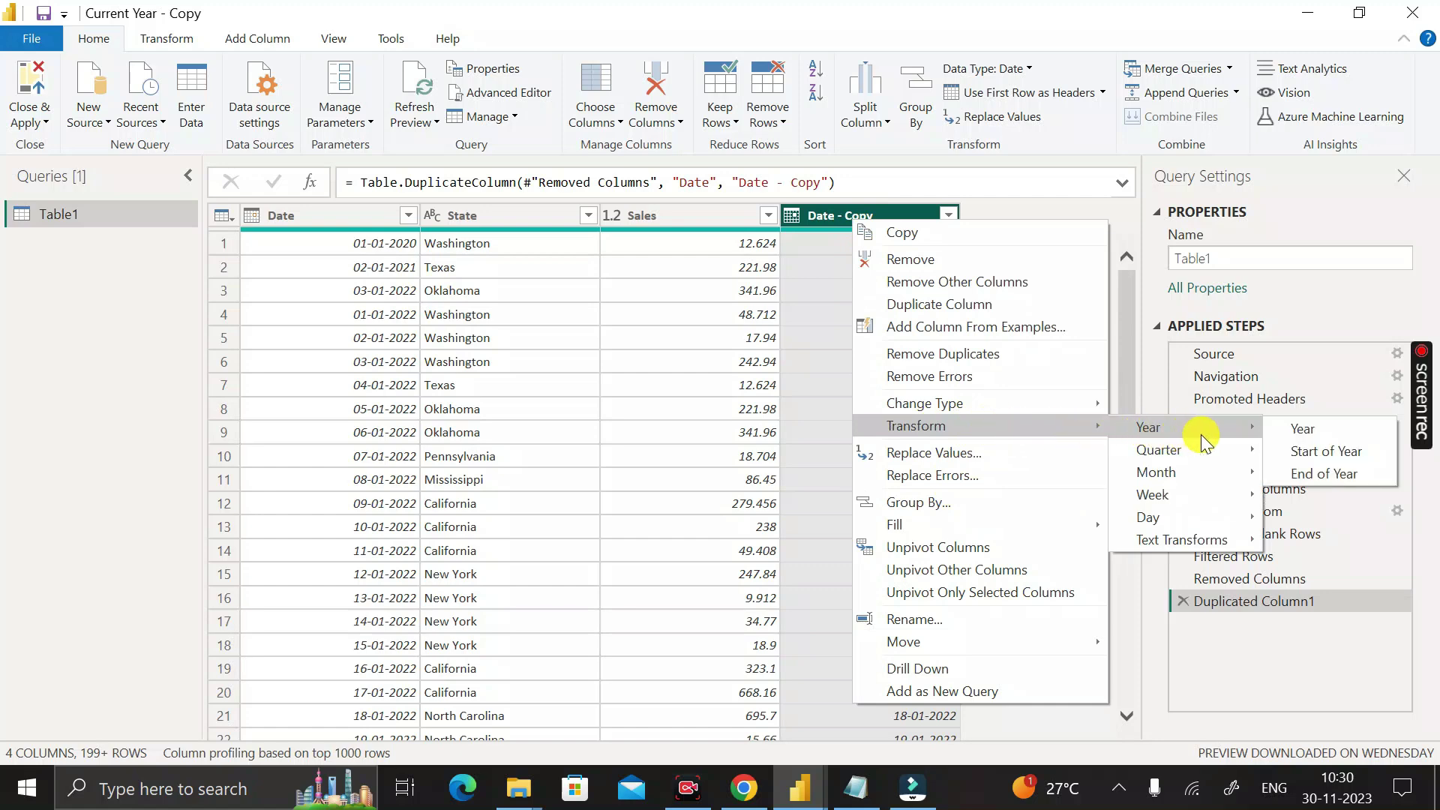
pyautogui.click(1298, 428)
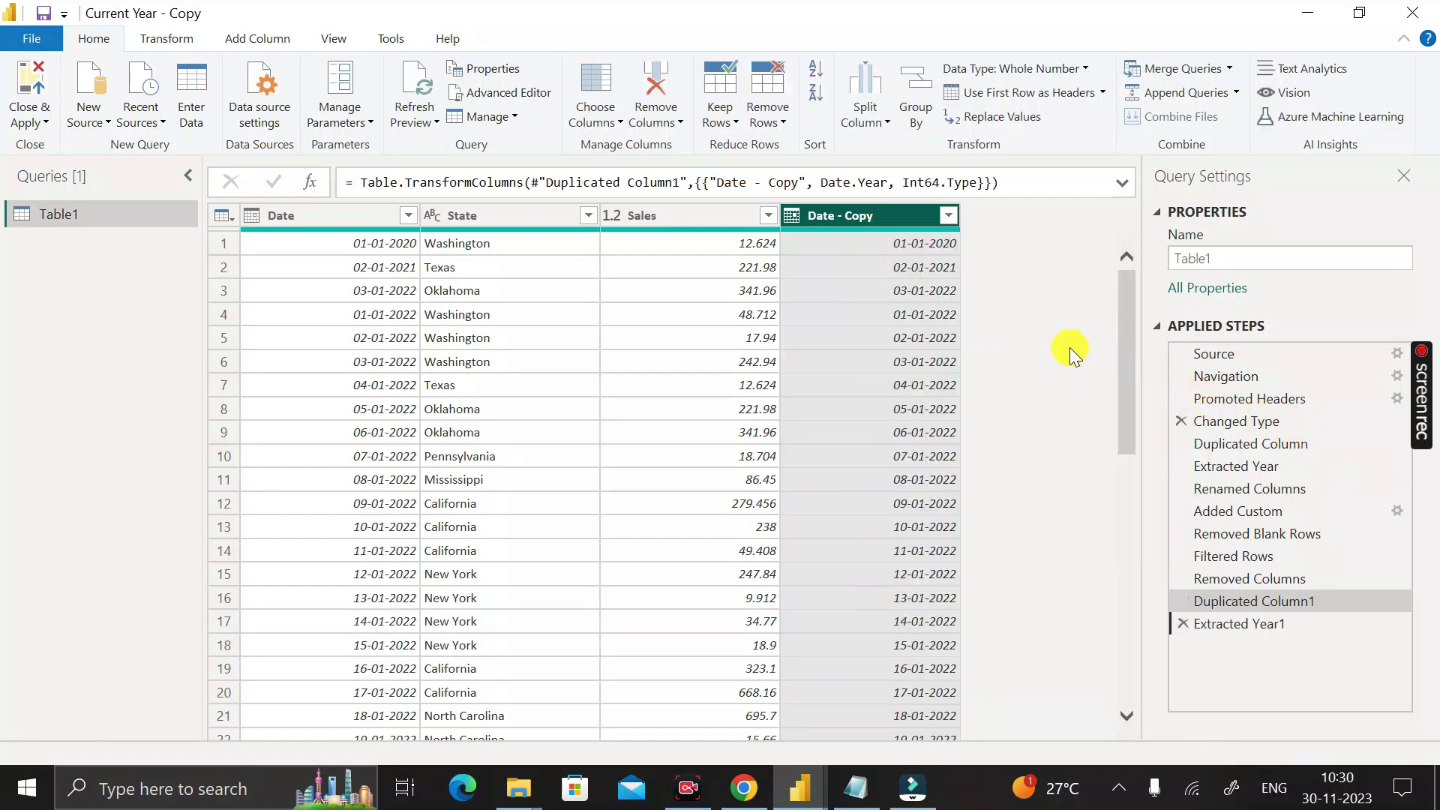
pyautogui.doubleClick(861, 221)
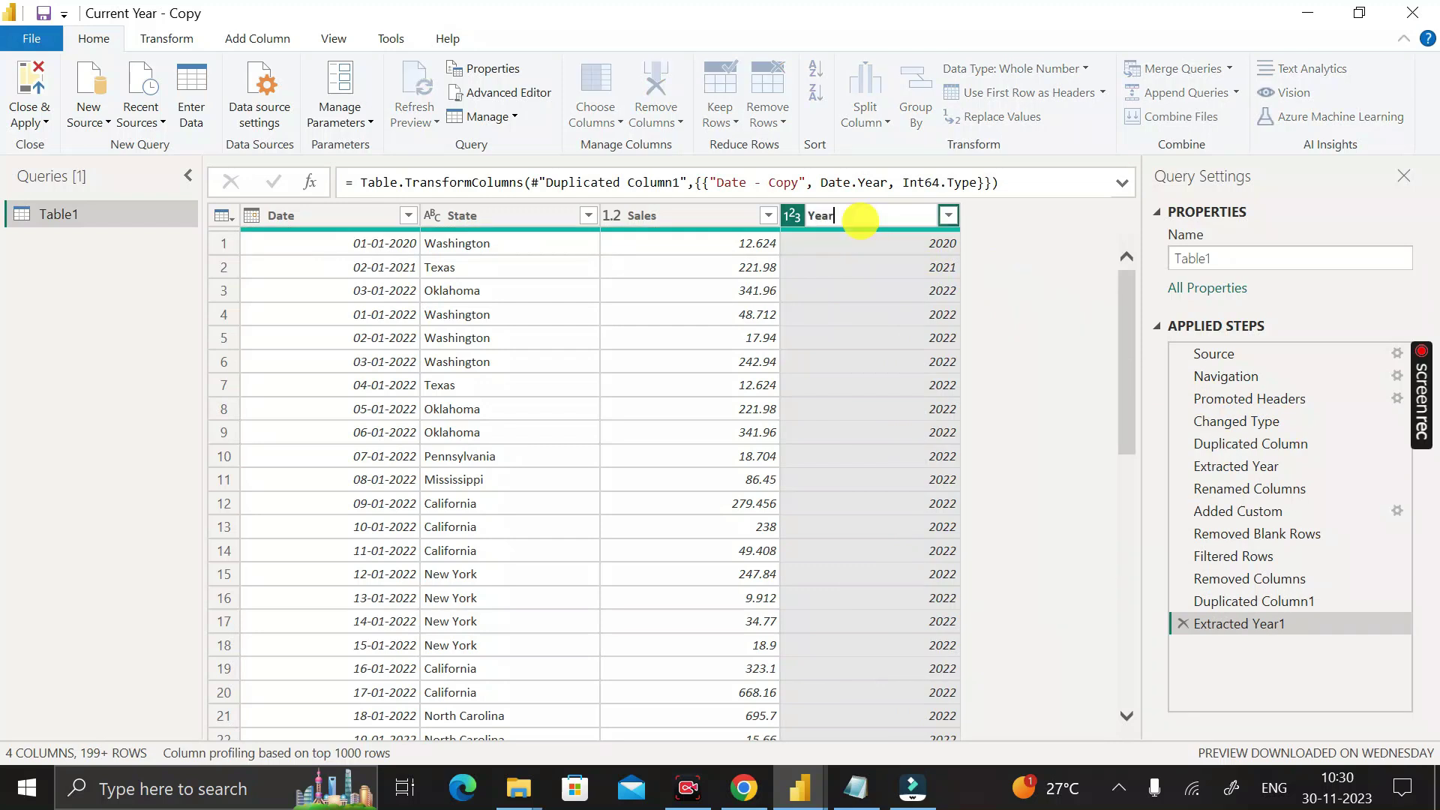
pyautogui.press('Return')
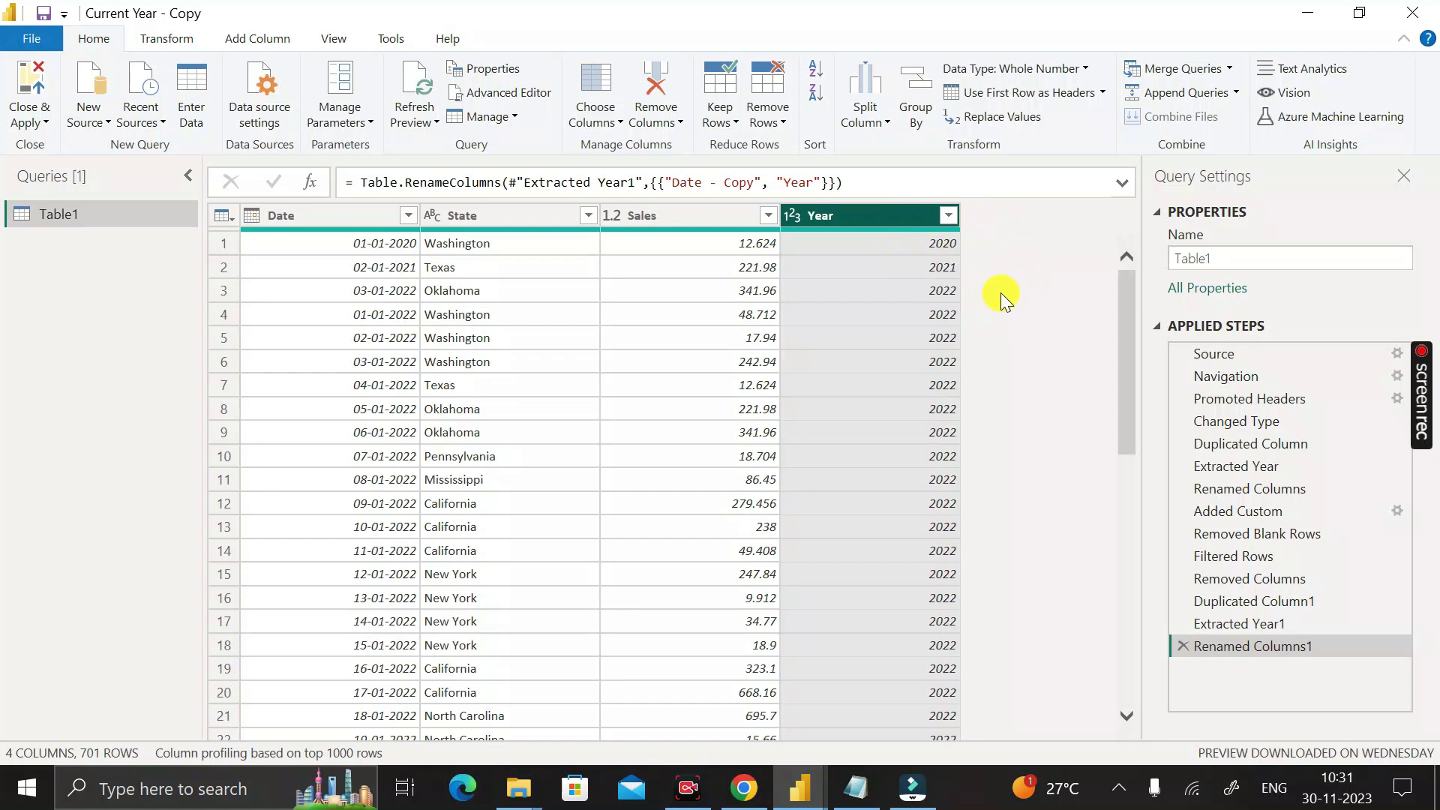
# - Add a custom column named Custom with the formula if Date.Year(DateTime.LocalNow())=[Year] then 'Current Year' else Text.From([Year])
pyautogui.click(241, 41)
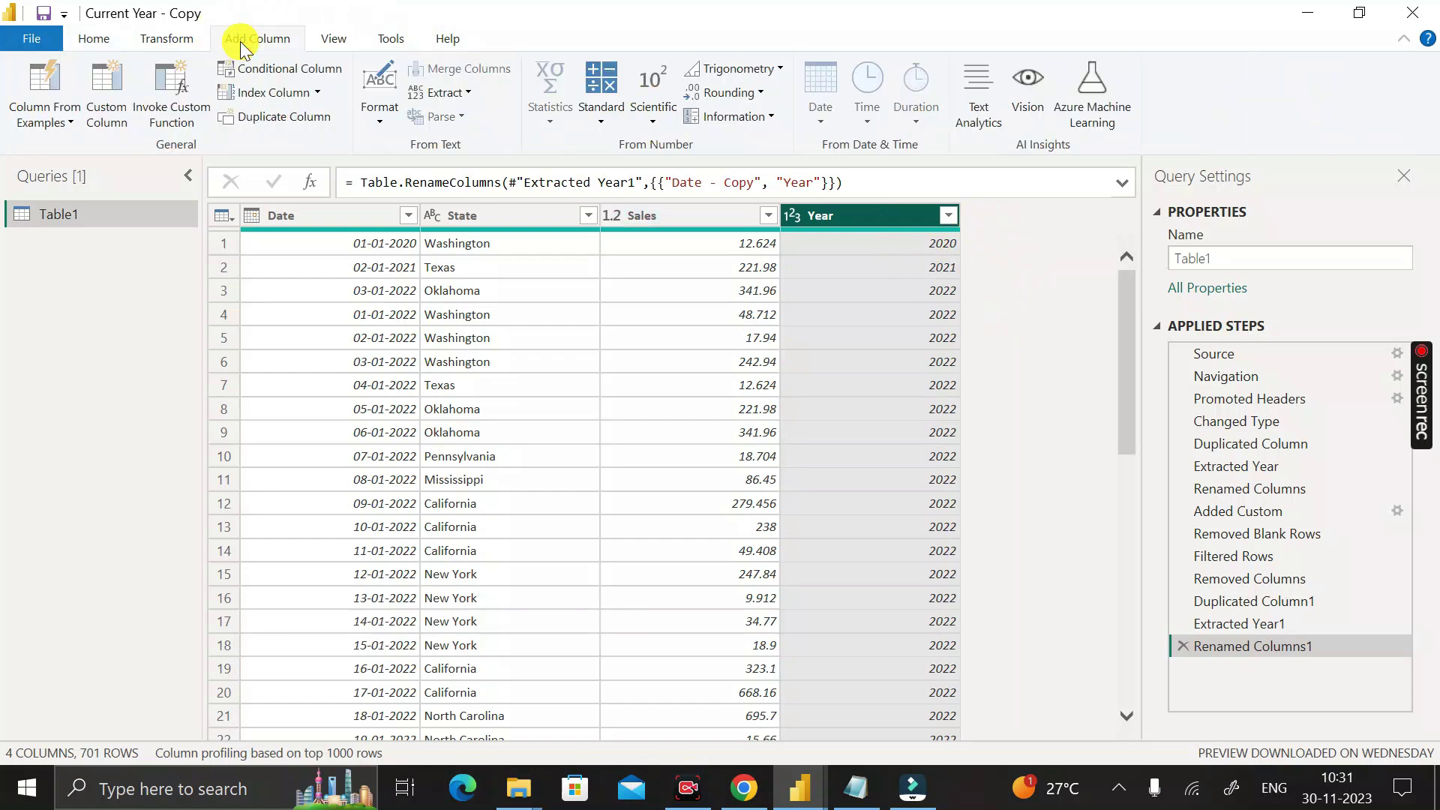
pyautogui.click(103, 111)
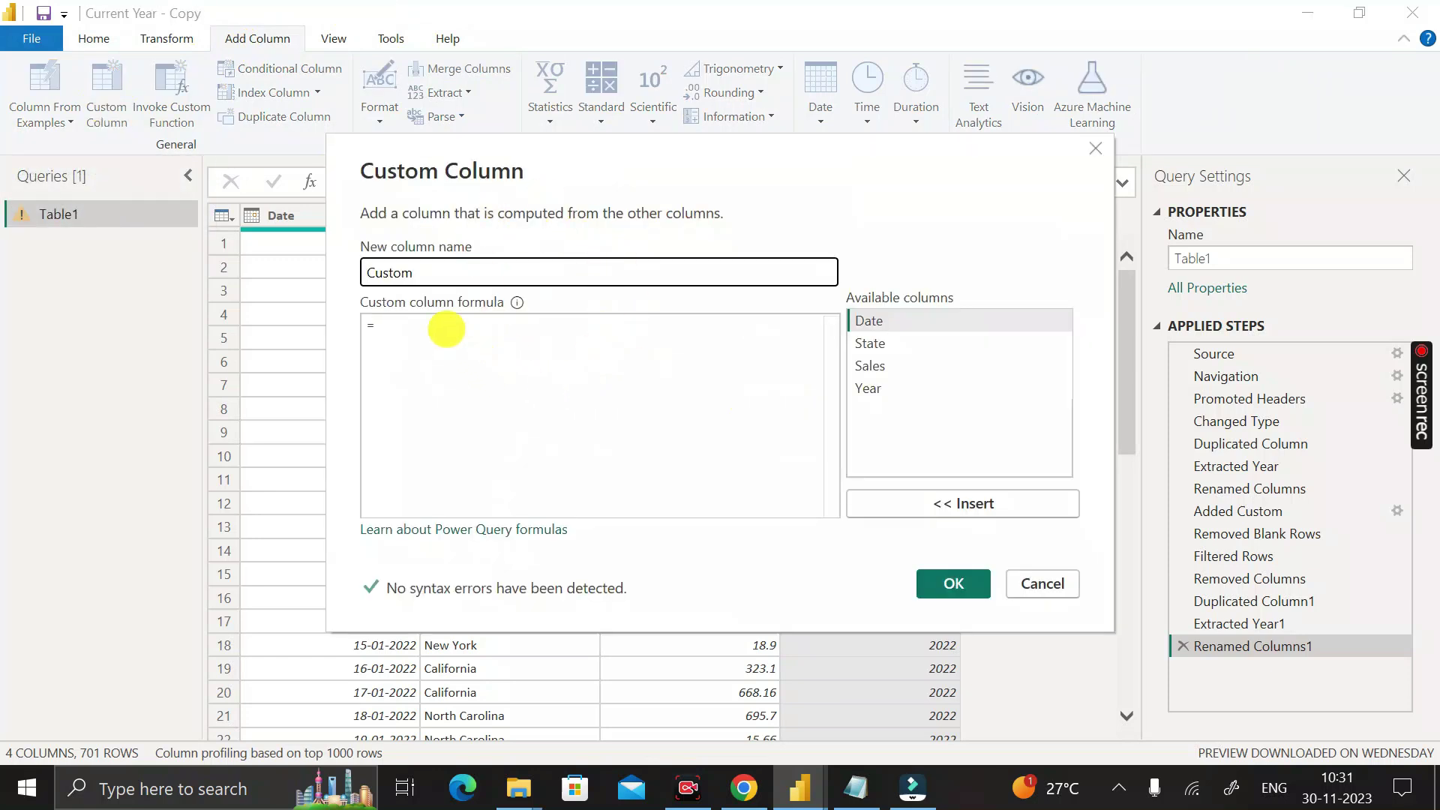
pyautogui.click(485, 337)
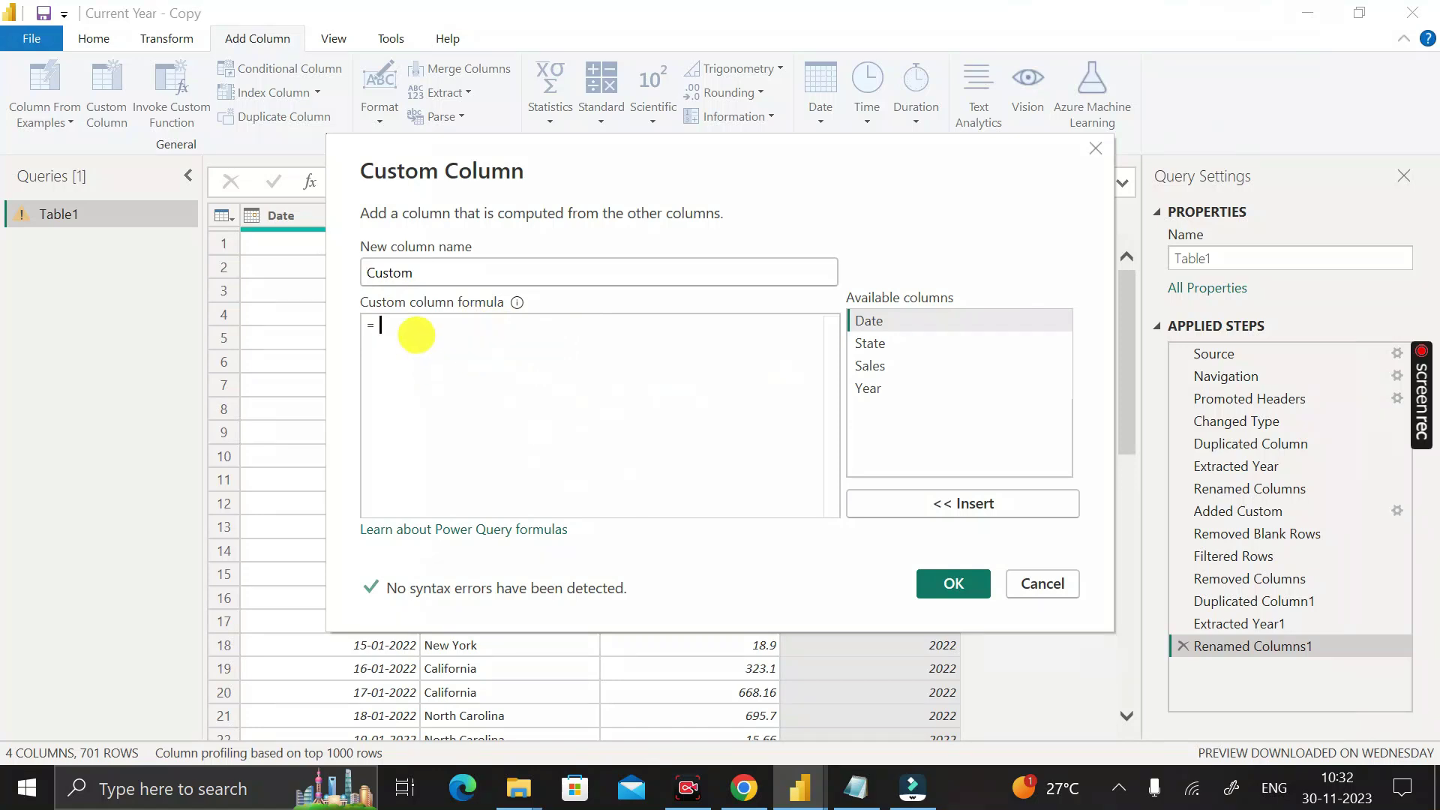
pyautogui.hotkey('ctrl', 'v')
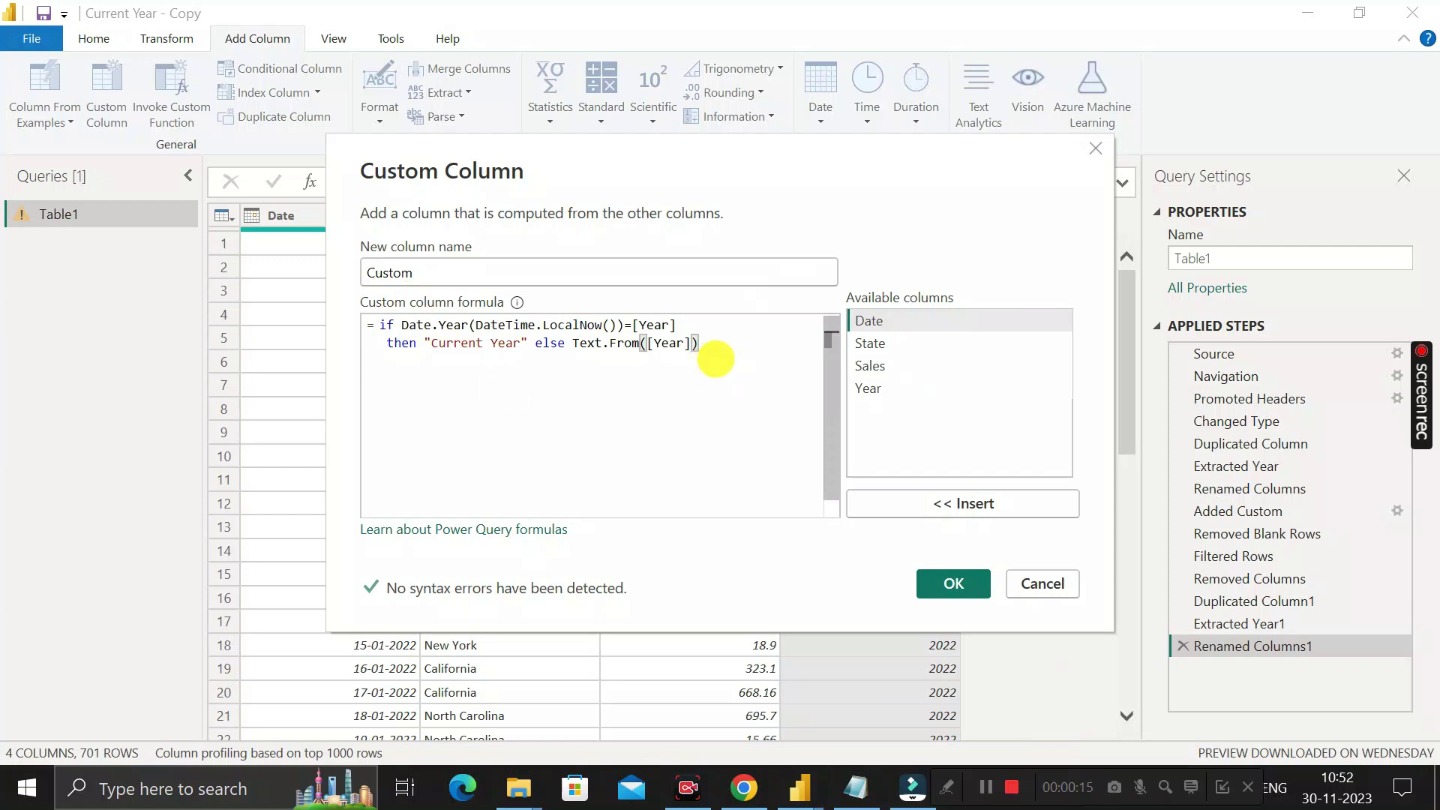
pyautogui.click(720, 344)
pyautogui.hotkey('ctrl', 'a')
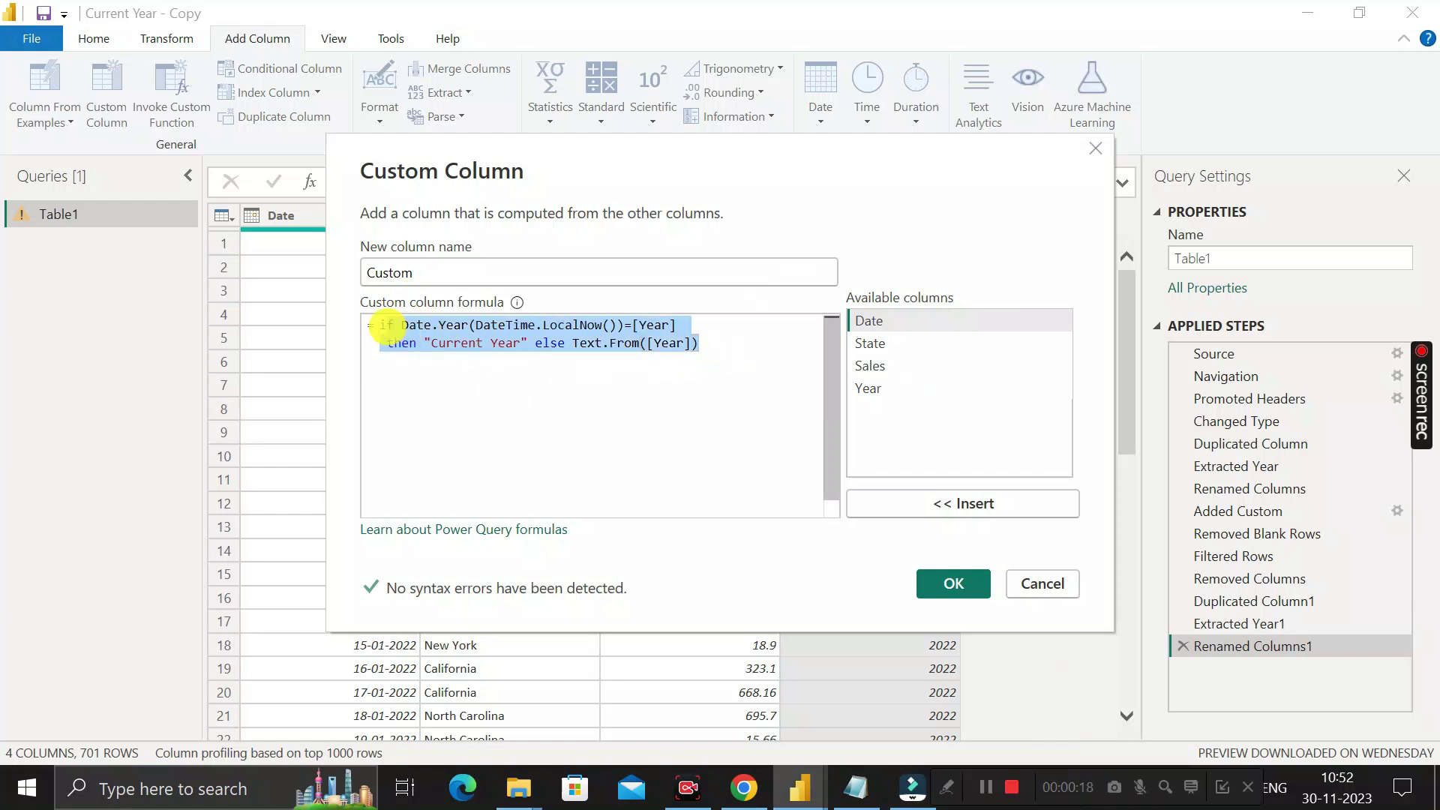
pyautogui.click(482, 380)
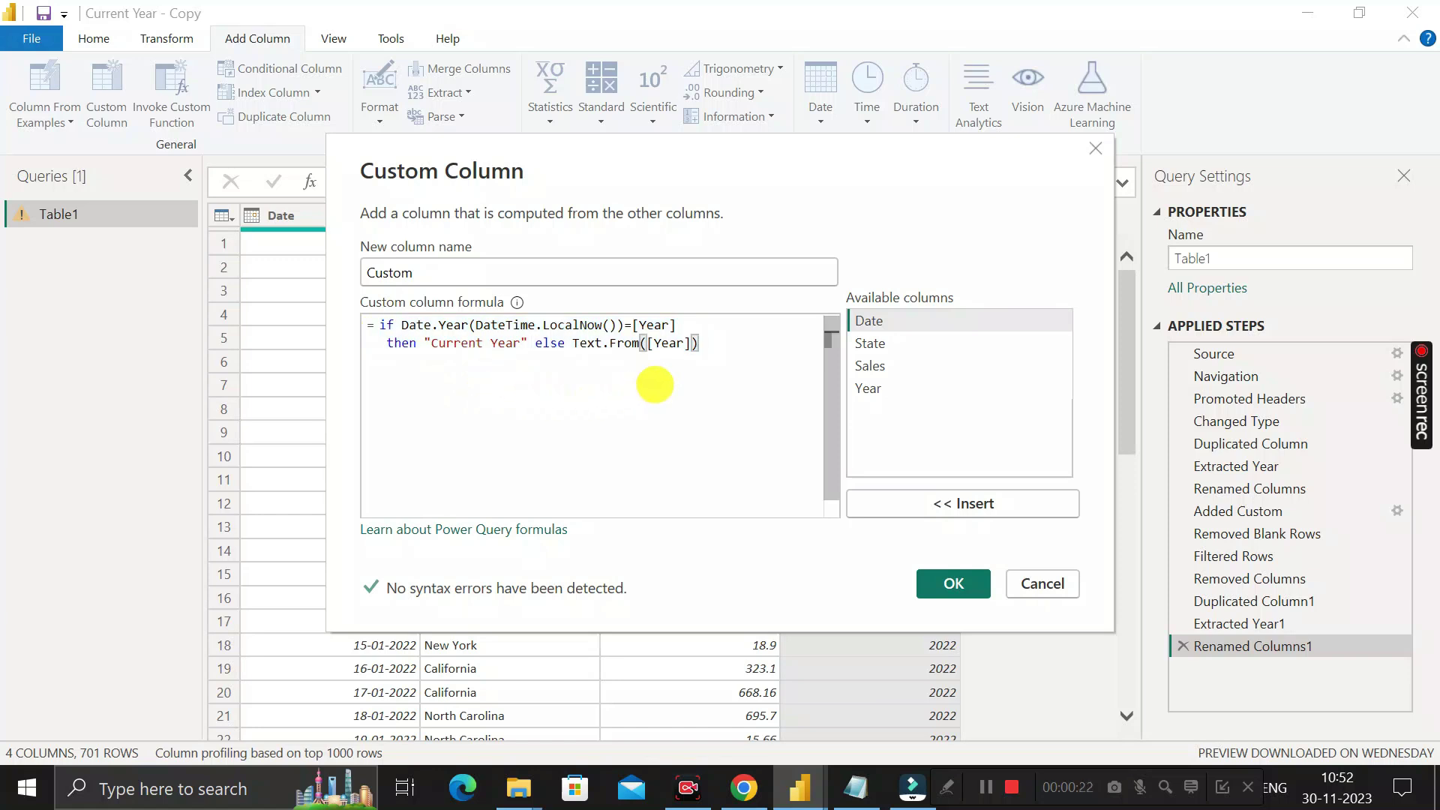
# - Check the formula's Date.Year(DateTime.LocalNow()) and Text.From([Year]) parts, putting then/else on its own line
pyautogui.moveTo(476, 326); pyautogui.dragTo(590, 327)
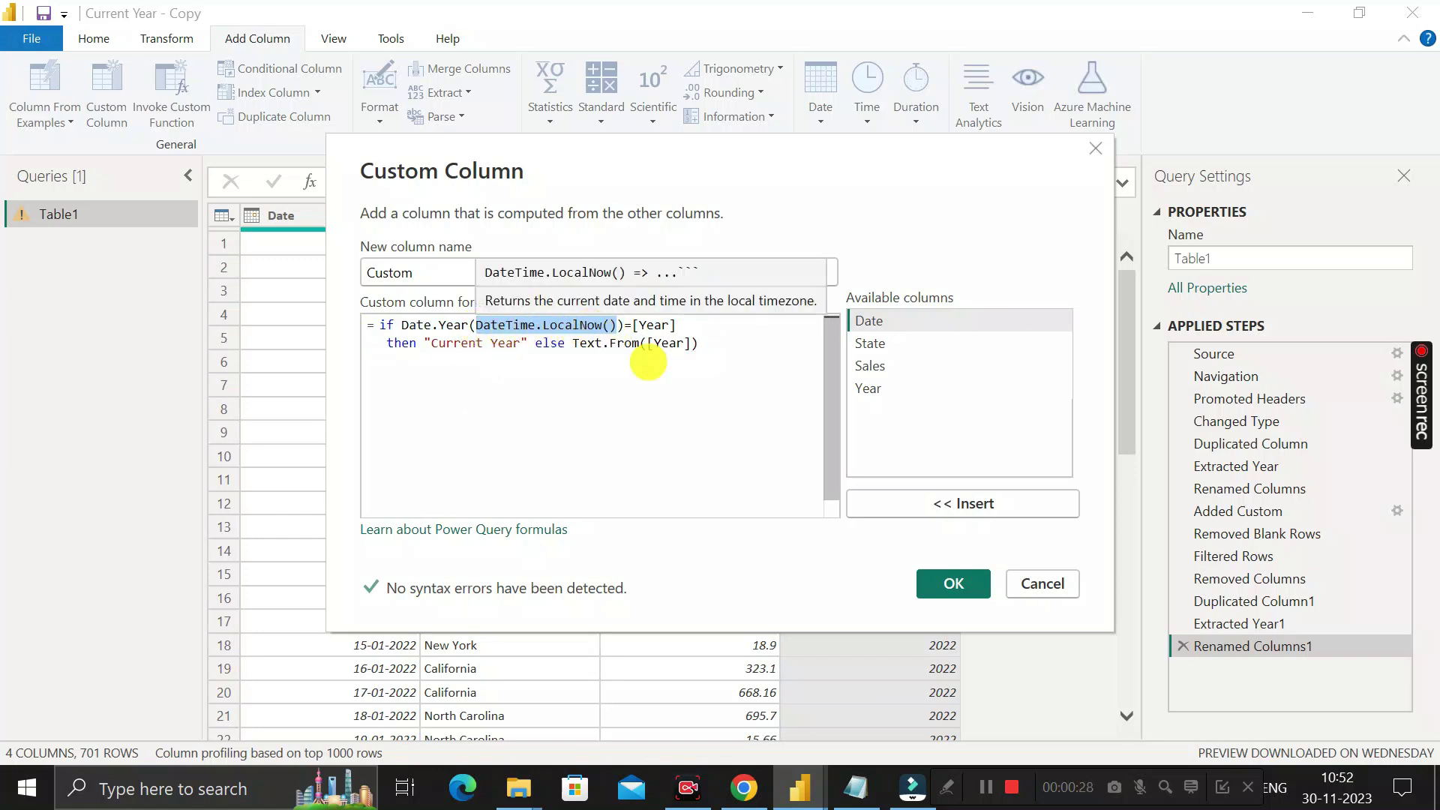
pyautogui.moveTo(1334, 803)
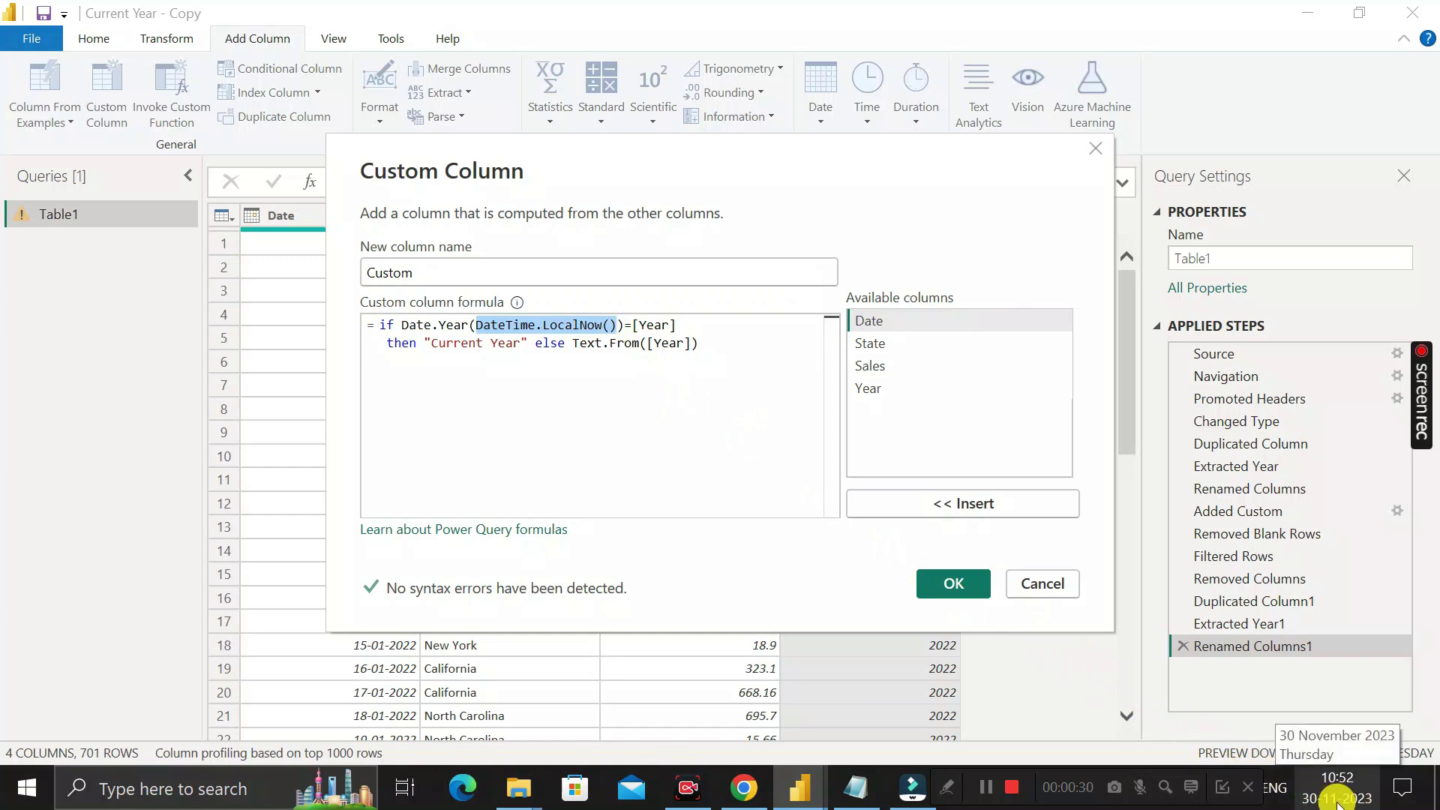
pyautogui.moveTo(559, 324)
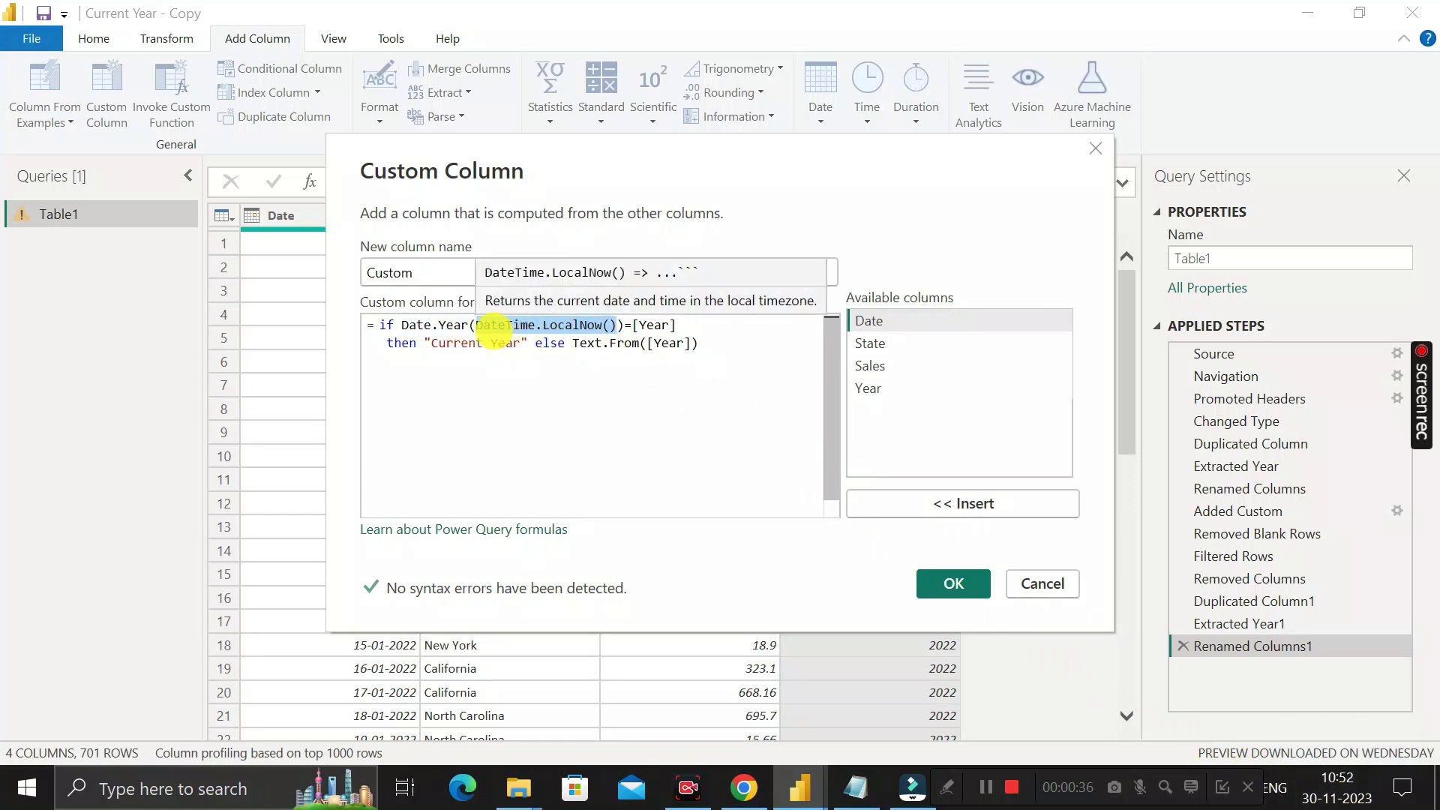
pyautogui.moveTo(405, 324); pyautogui.dragTo(623, 326)
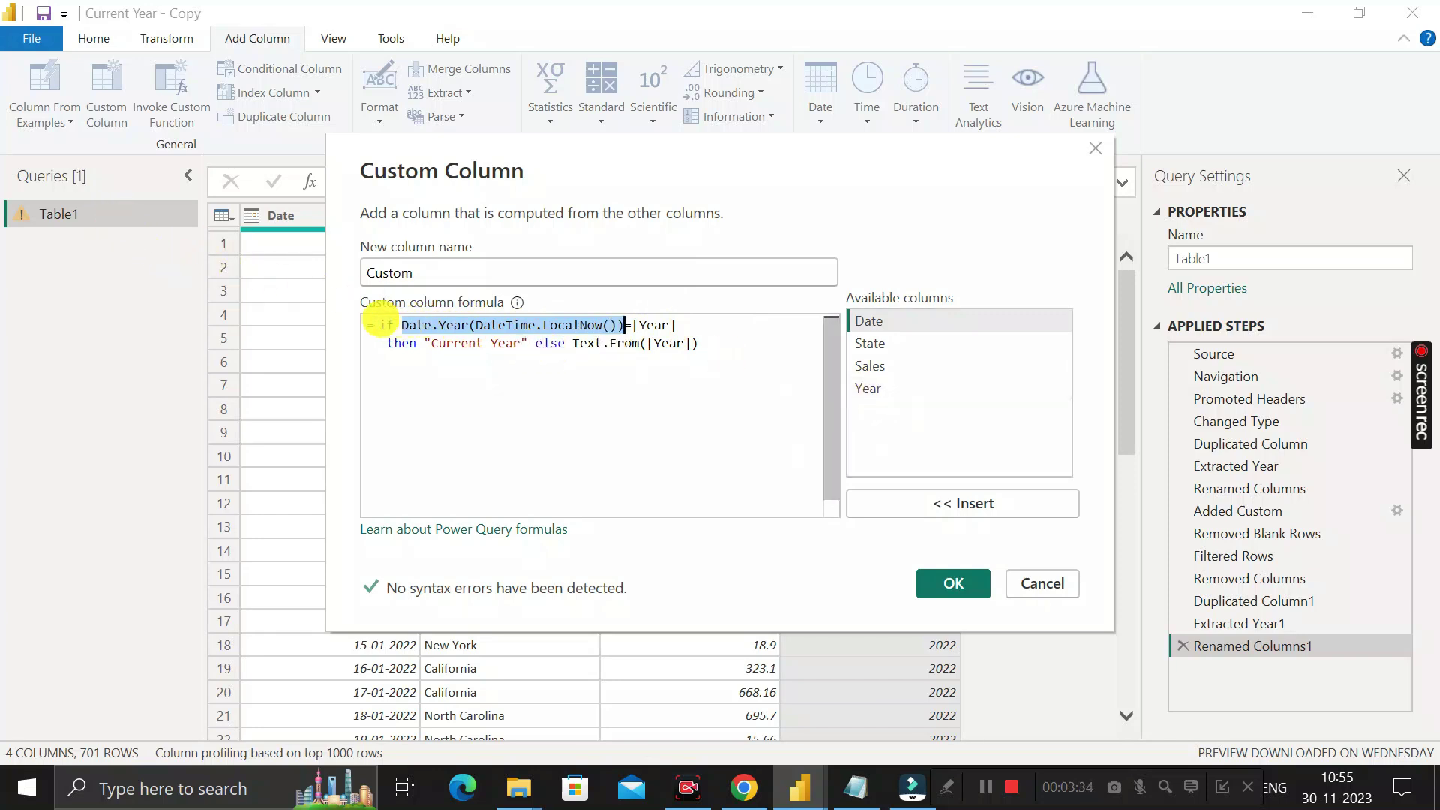
pyautogui.moveTo(449, 328)
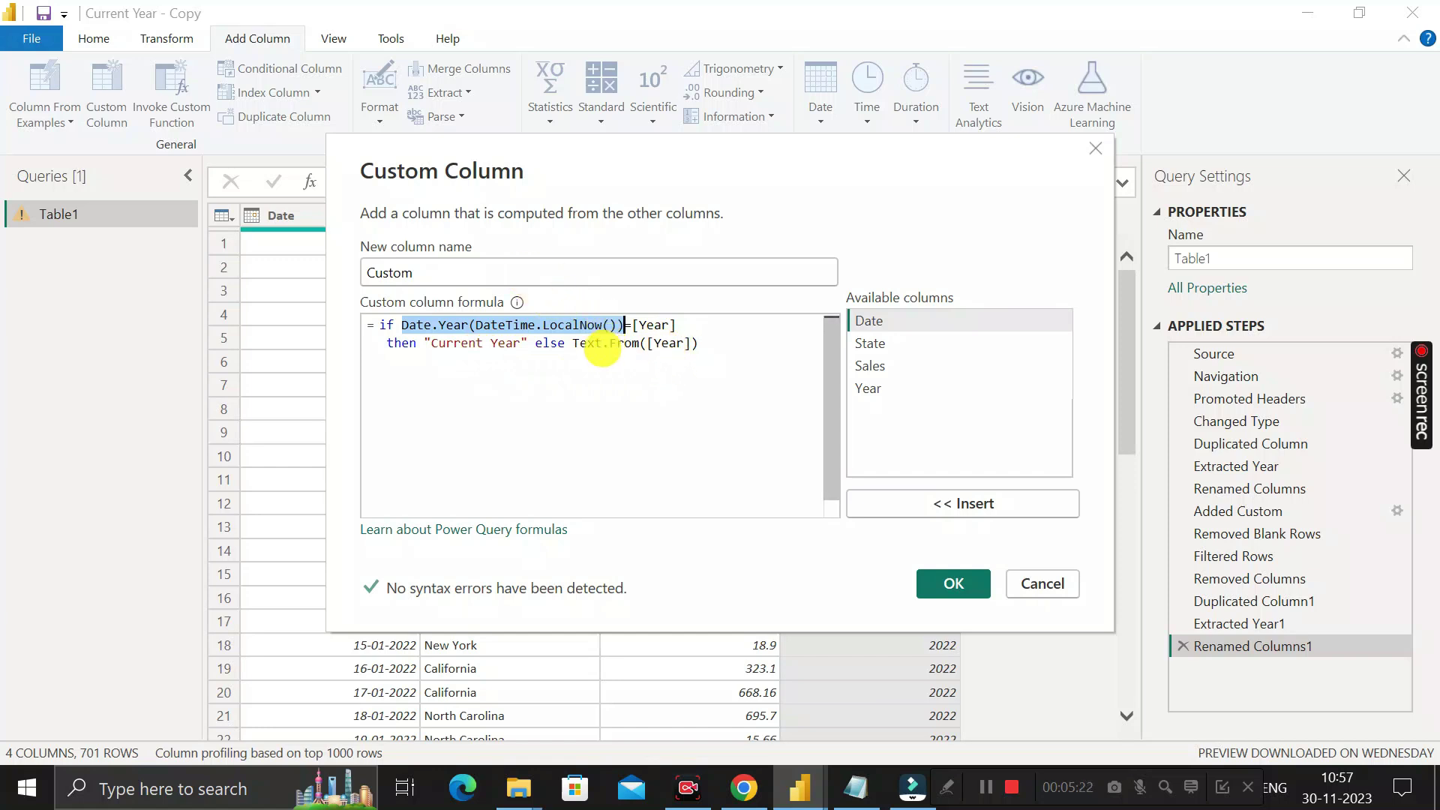
pyautogui.moveTo(640, 343); pyautogui.dragTo(574, 346)
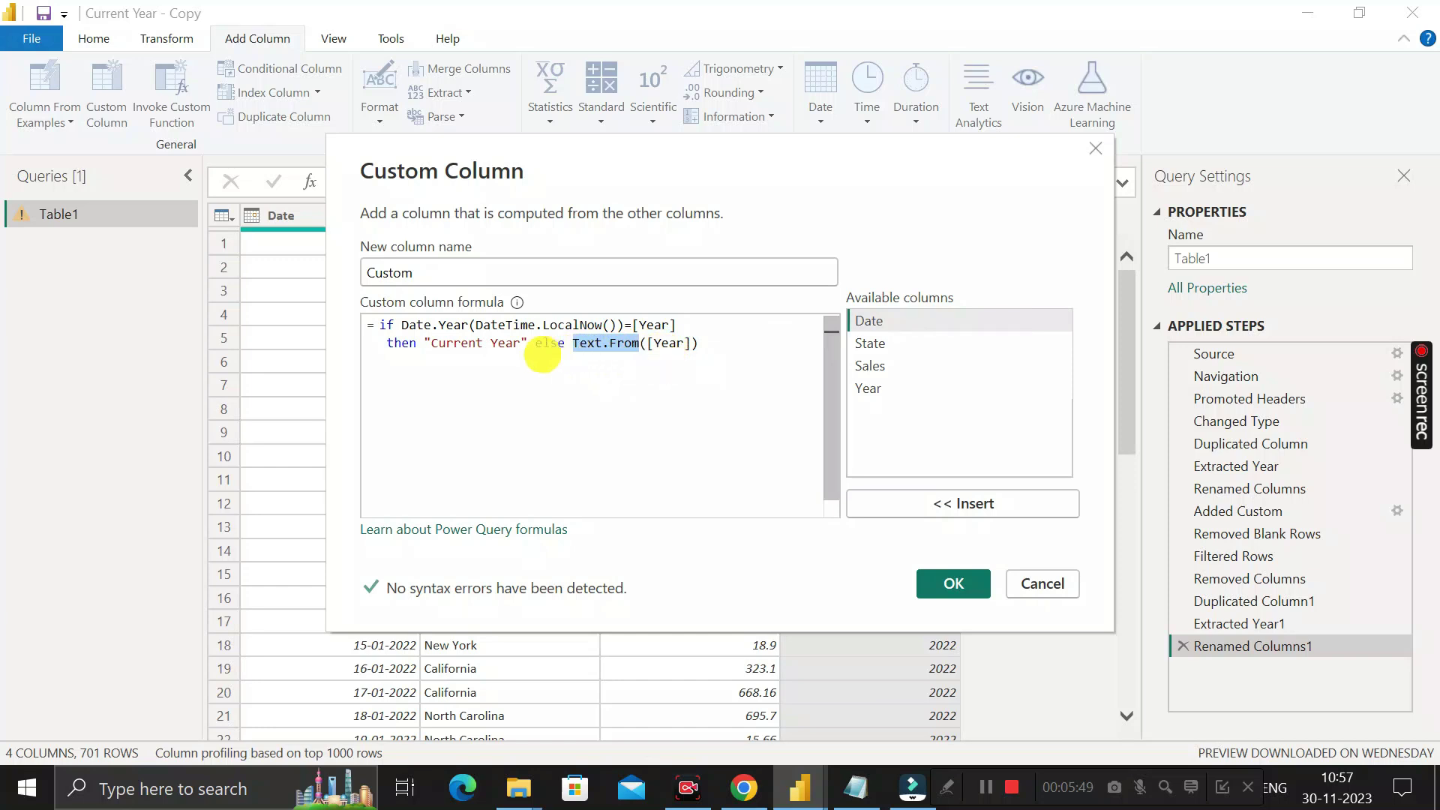
pyautogui.click(705, 349)
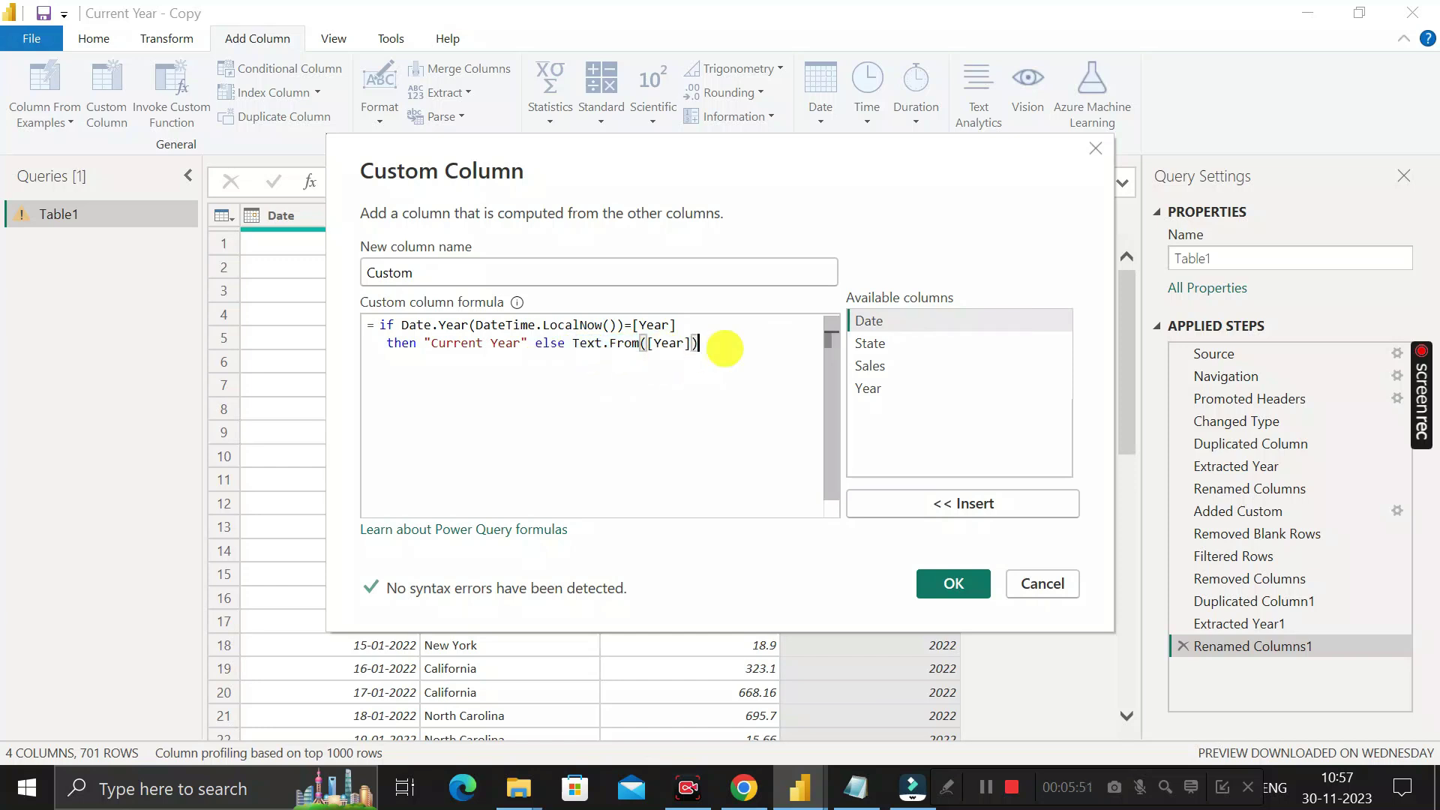
# - Add the Custom column to Table1 and review its value list
pyautogui.click(950, 587)
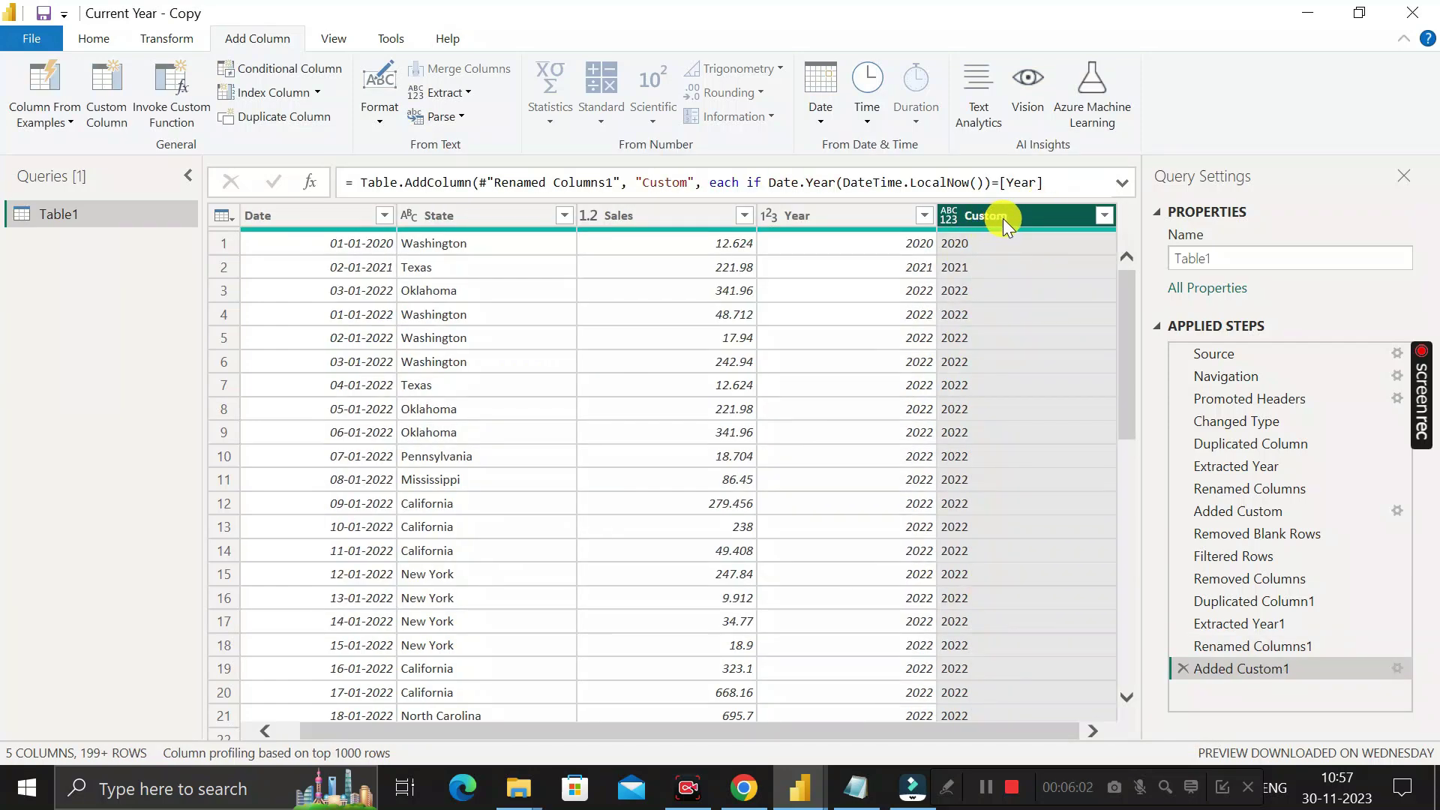
pyautogui.click(1105, 218)
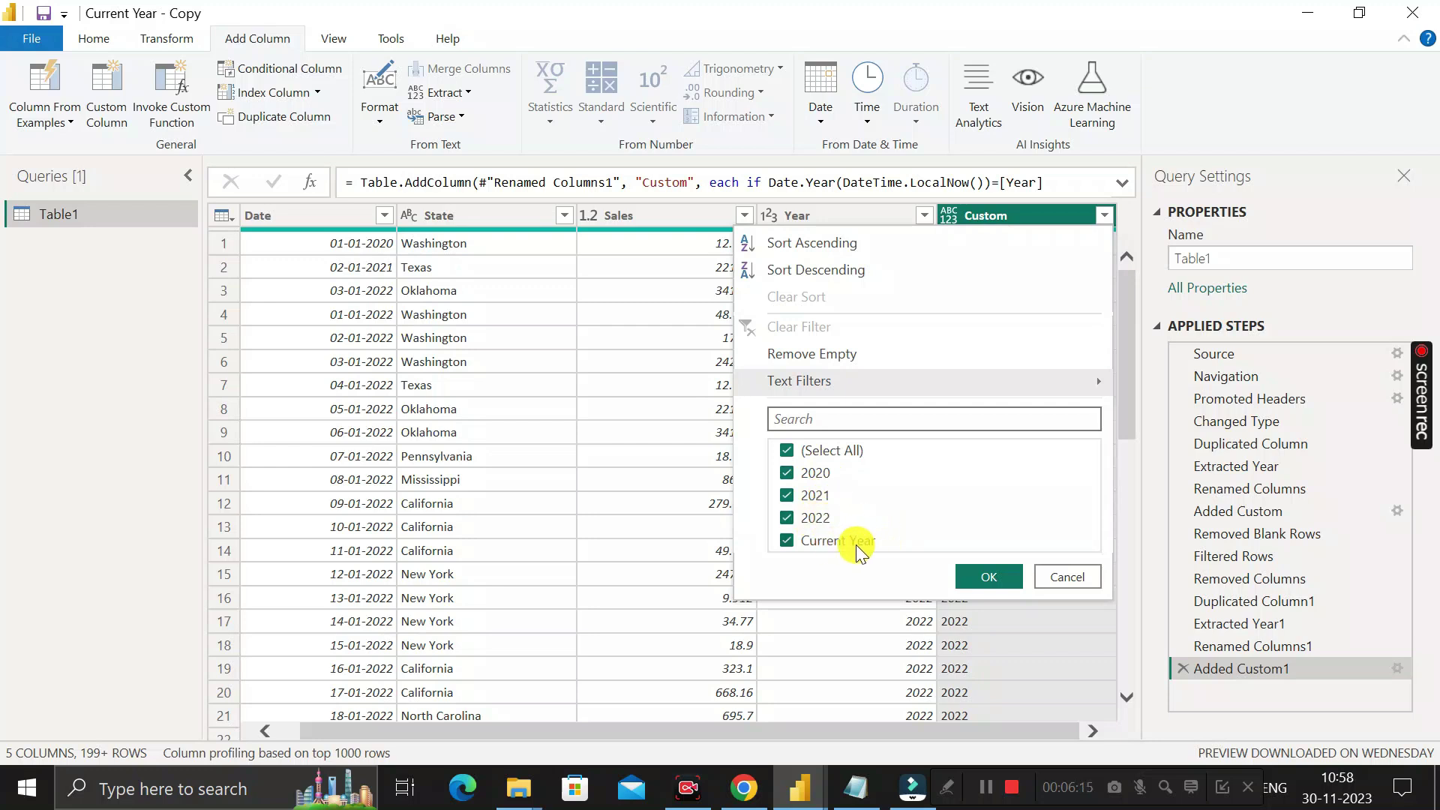
pyautogui.click(979, 574)
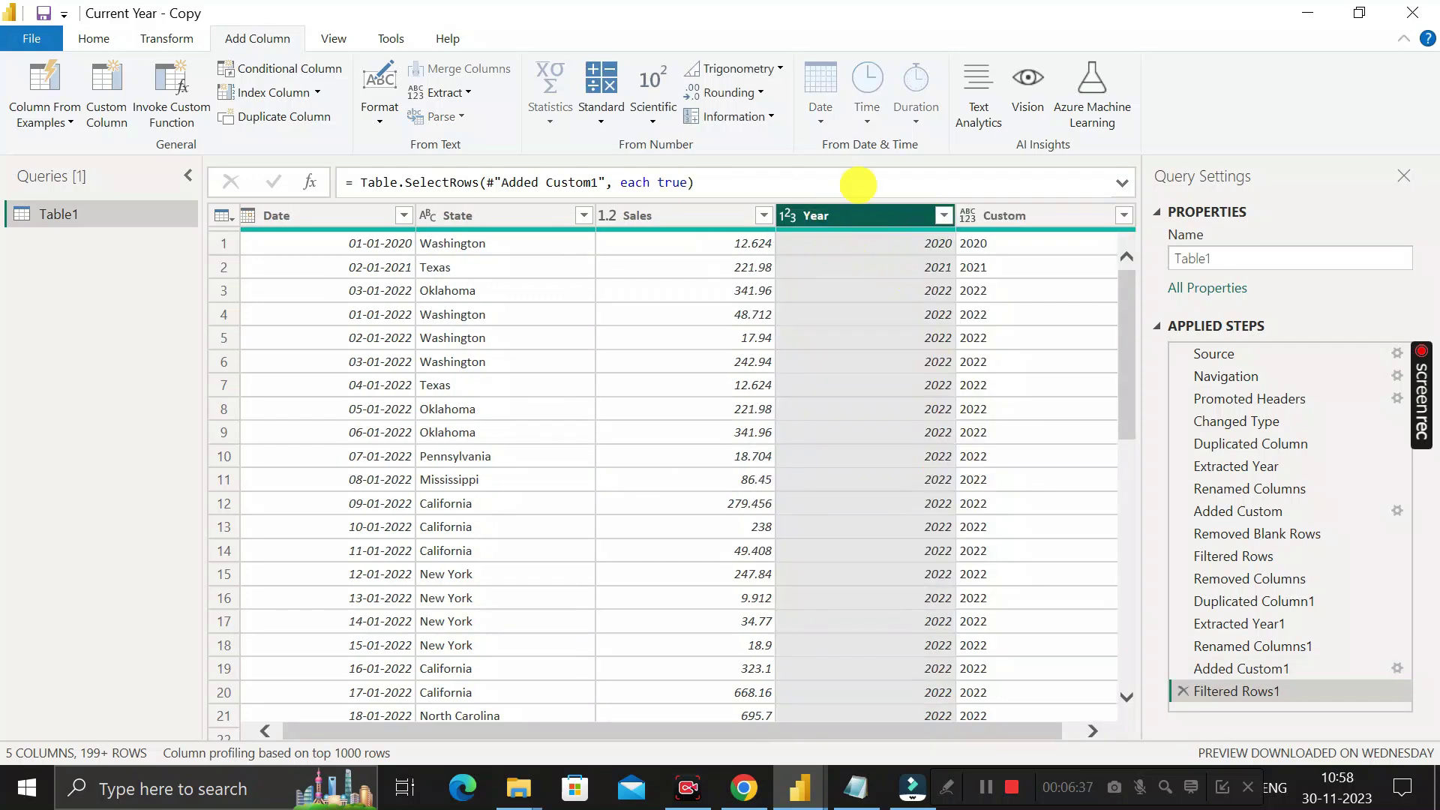
# - Filter the Year column to 2023 only to check Custom reads Current Year
pyautogui.click(943, 216)
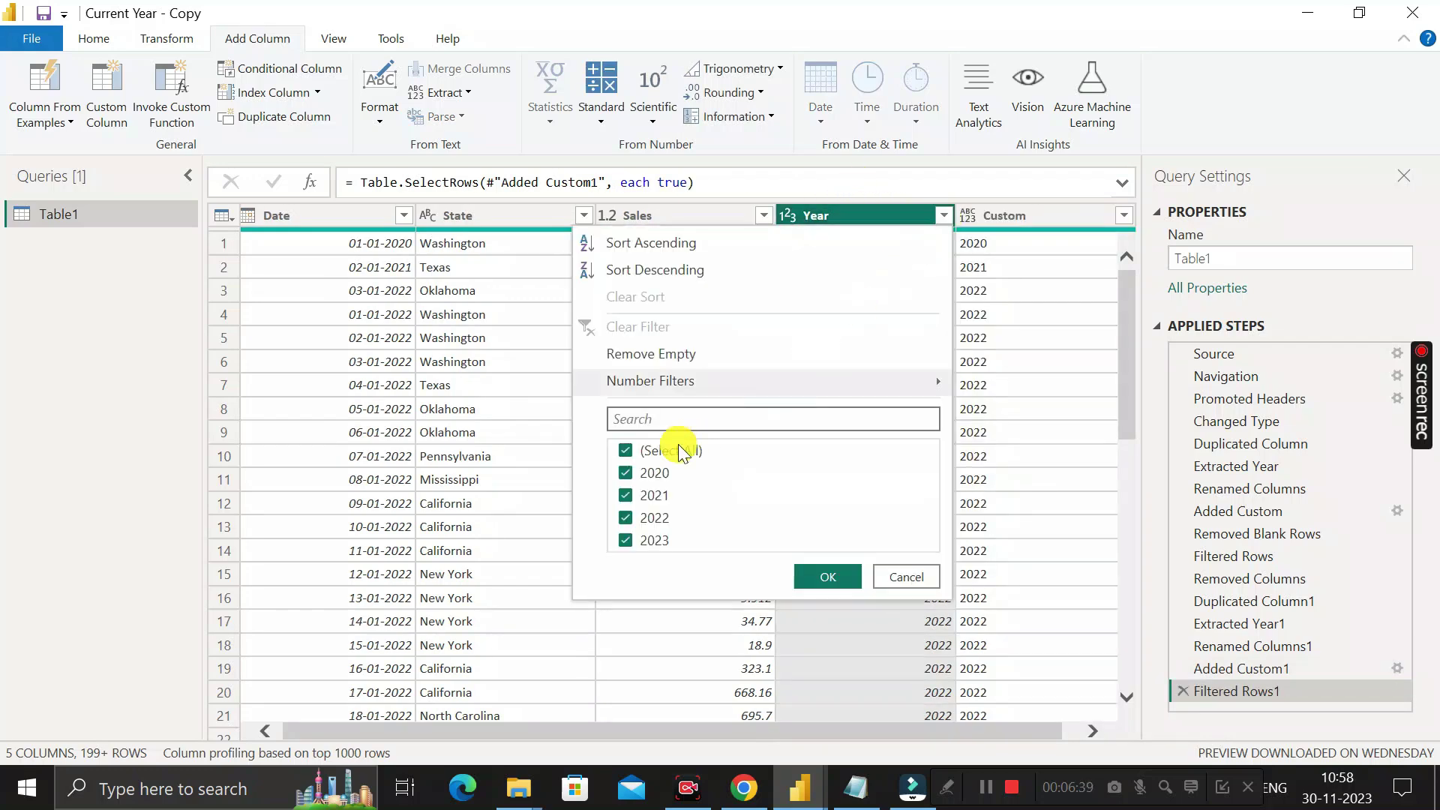
pyautogui.click(626, 452)
pyautogui.click(625, 542)
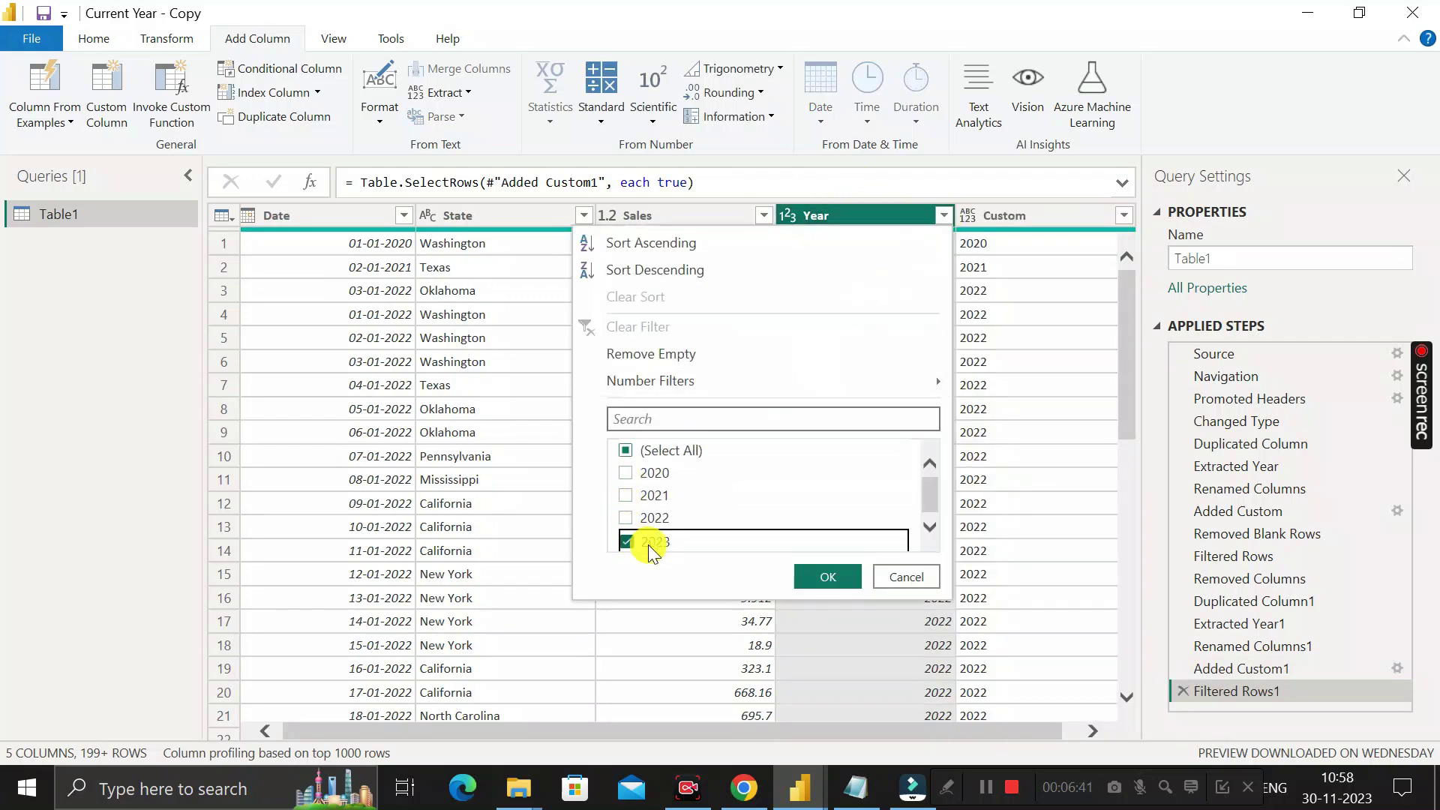
pyautogui.click(825, 579)
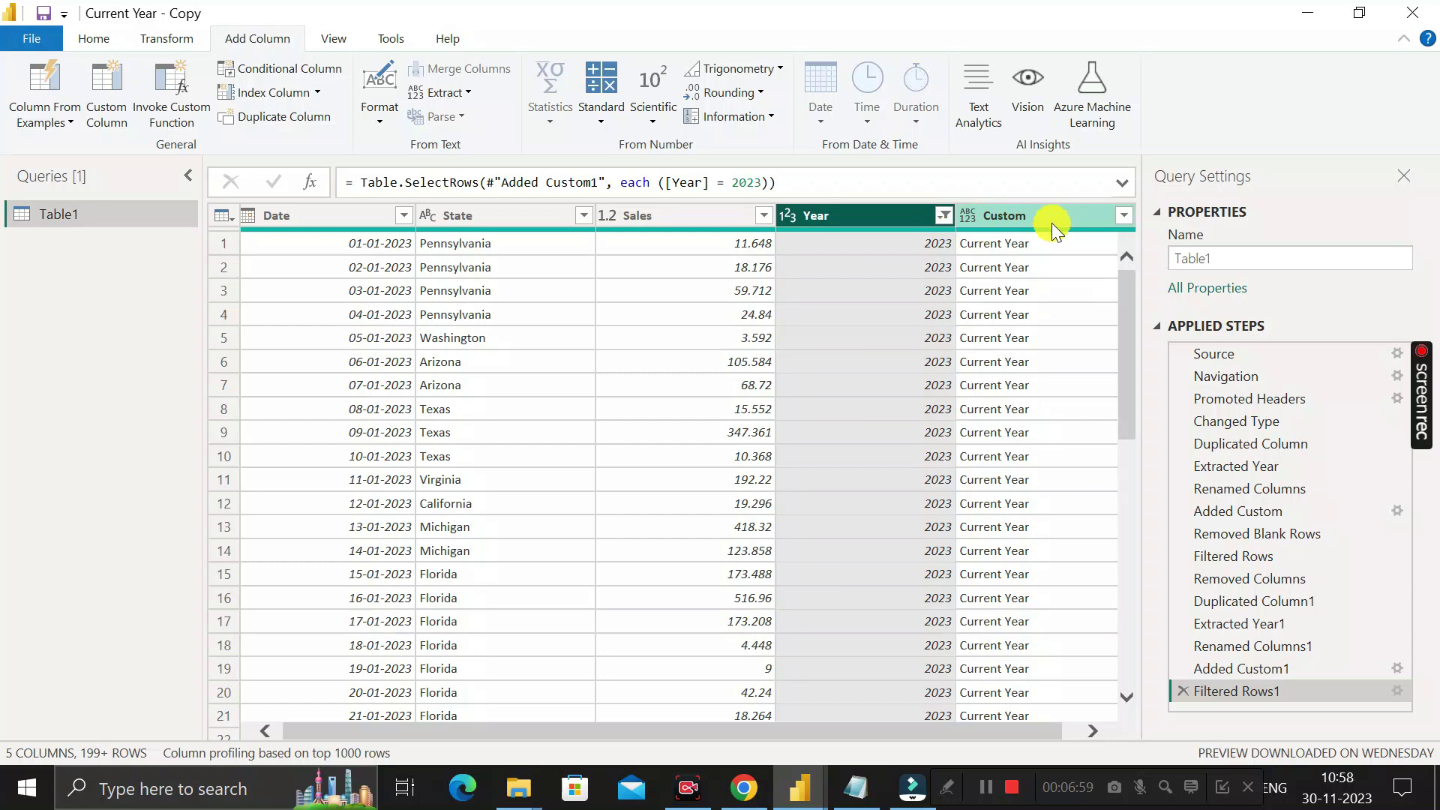
# - Clear the temporary Year filter so all 701 rows show again
pyautogui.click(944, 216)
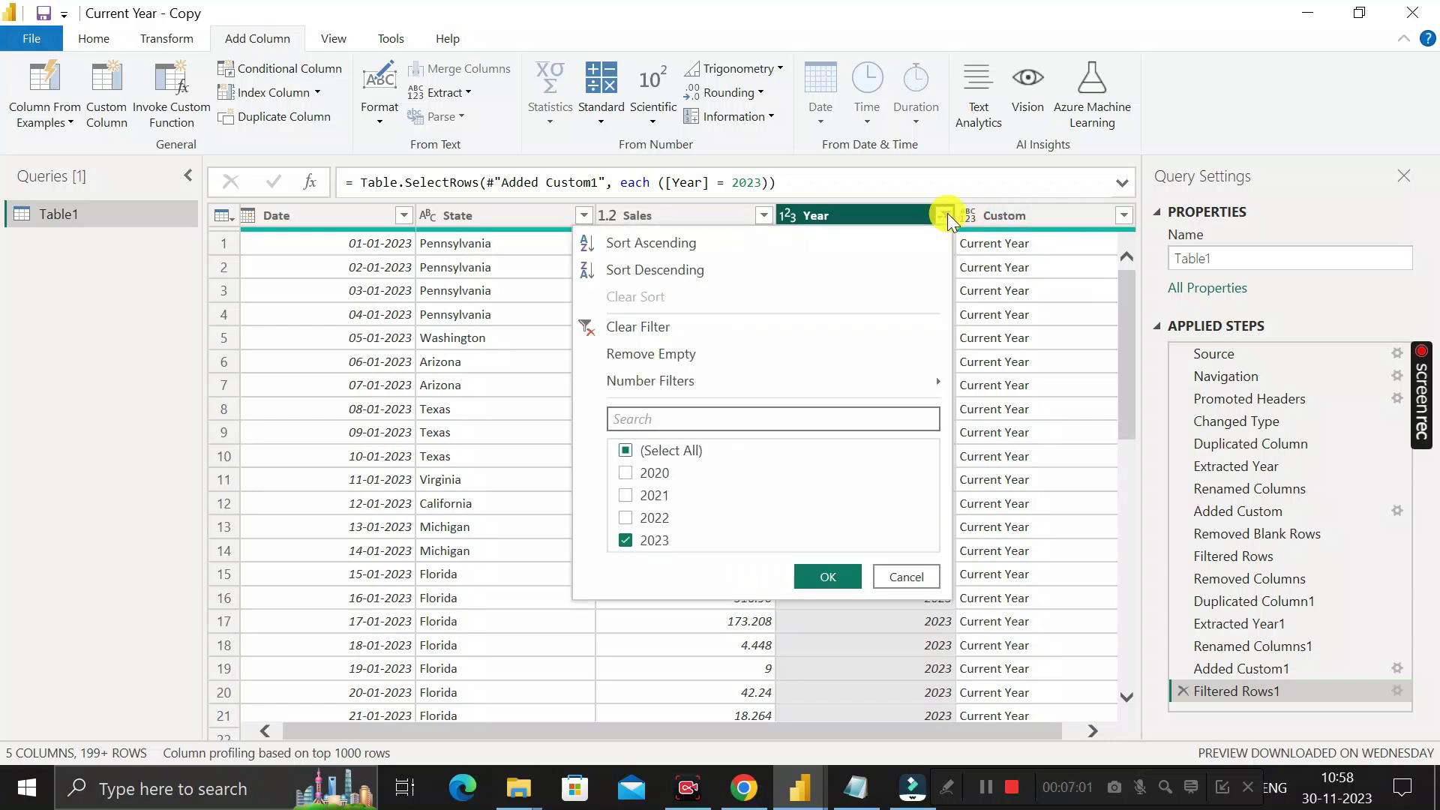
pyautogui.click(638, 331)
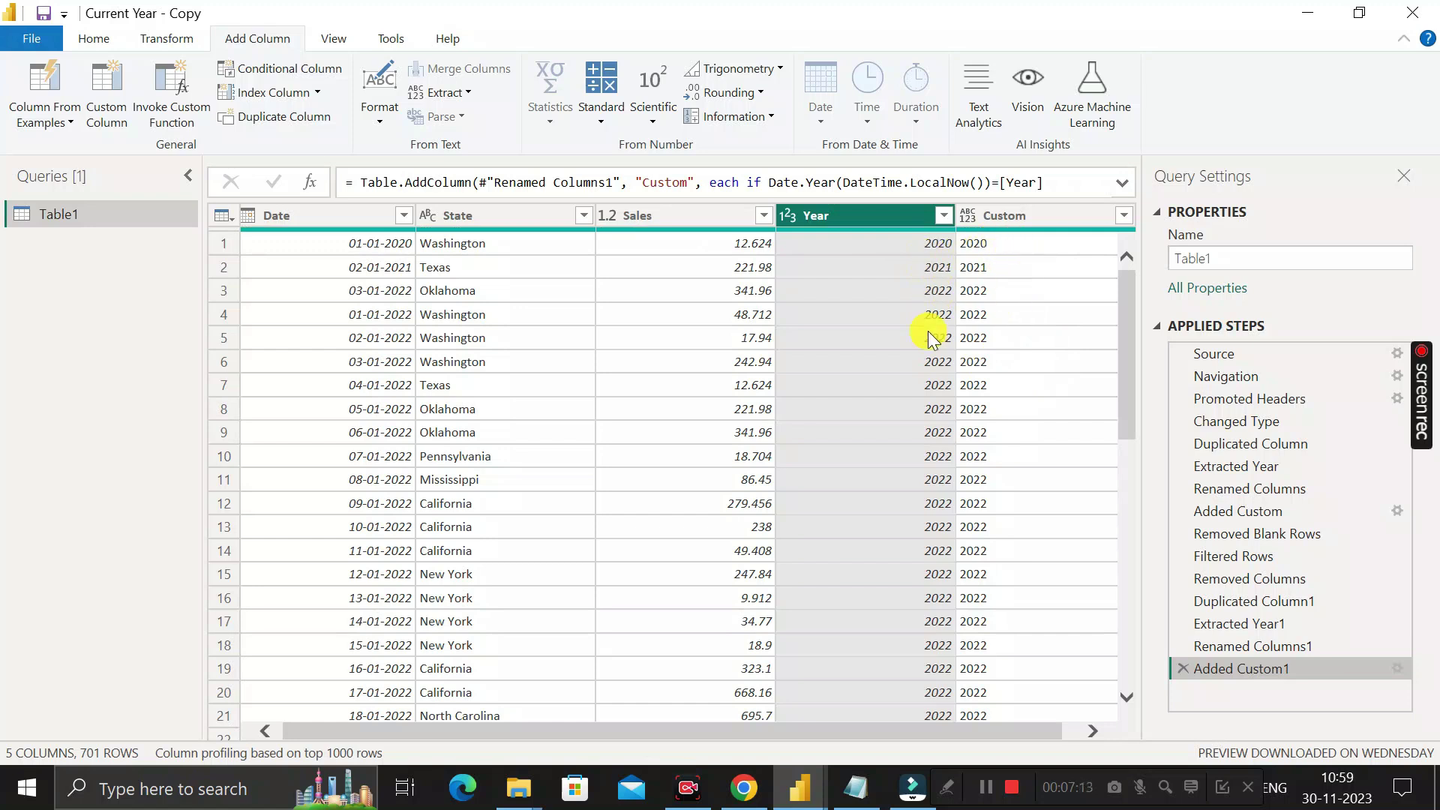
pyautogui.click(93, 41)
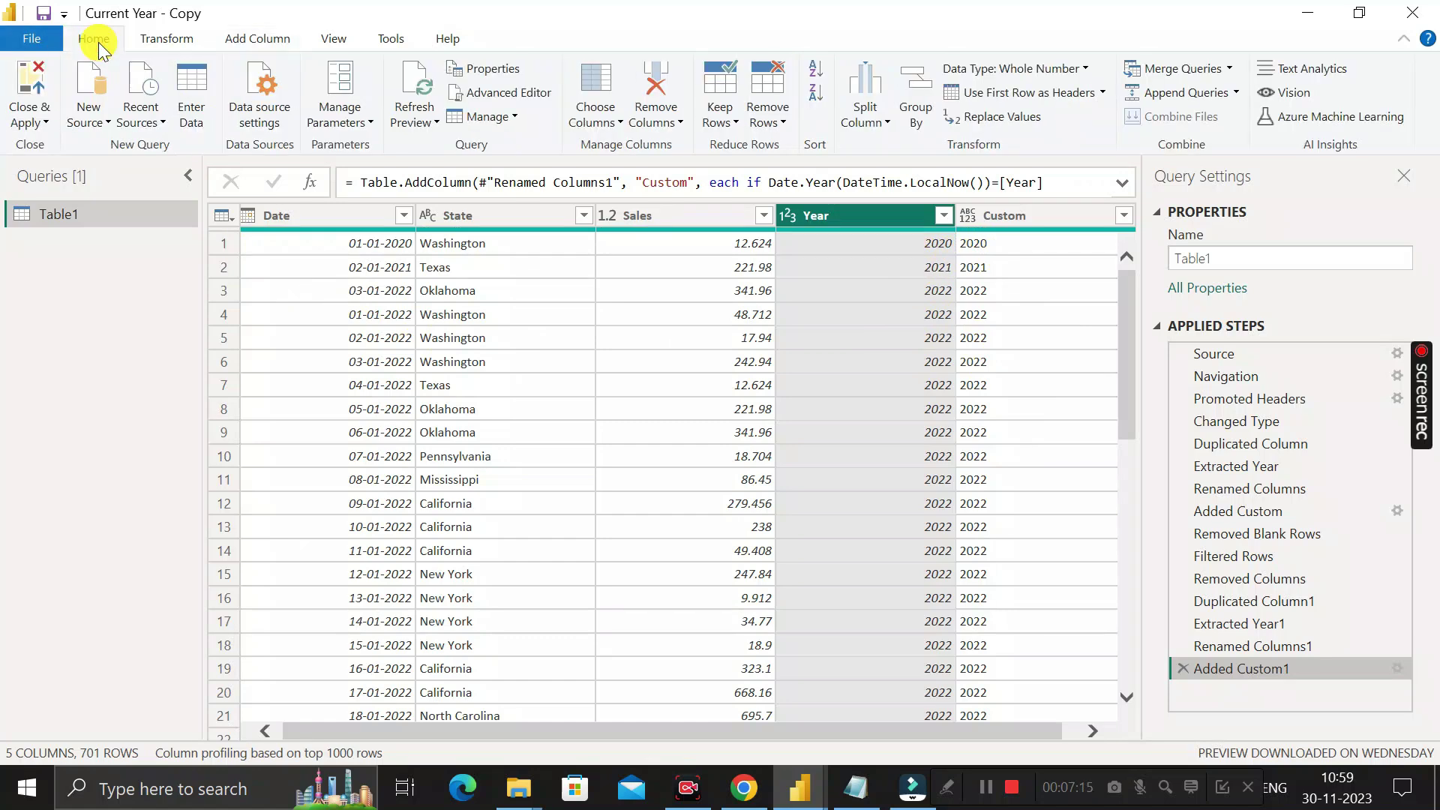
# - Apply the query changes, replace the slicer's Year field with Custom, and shorten the slicer
pyautogui.click(25, 90)
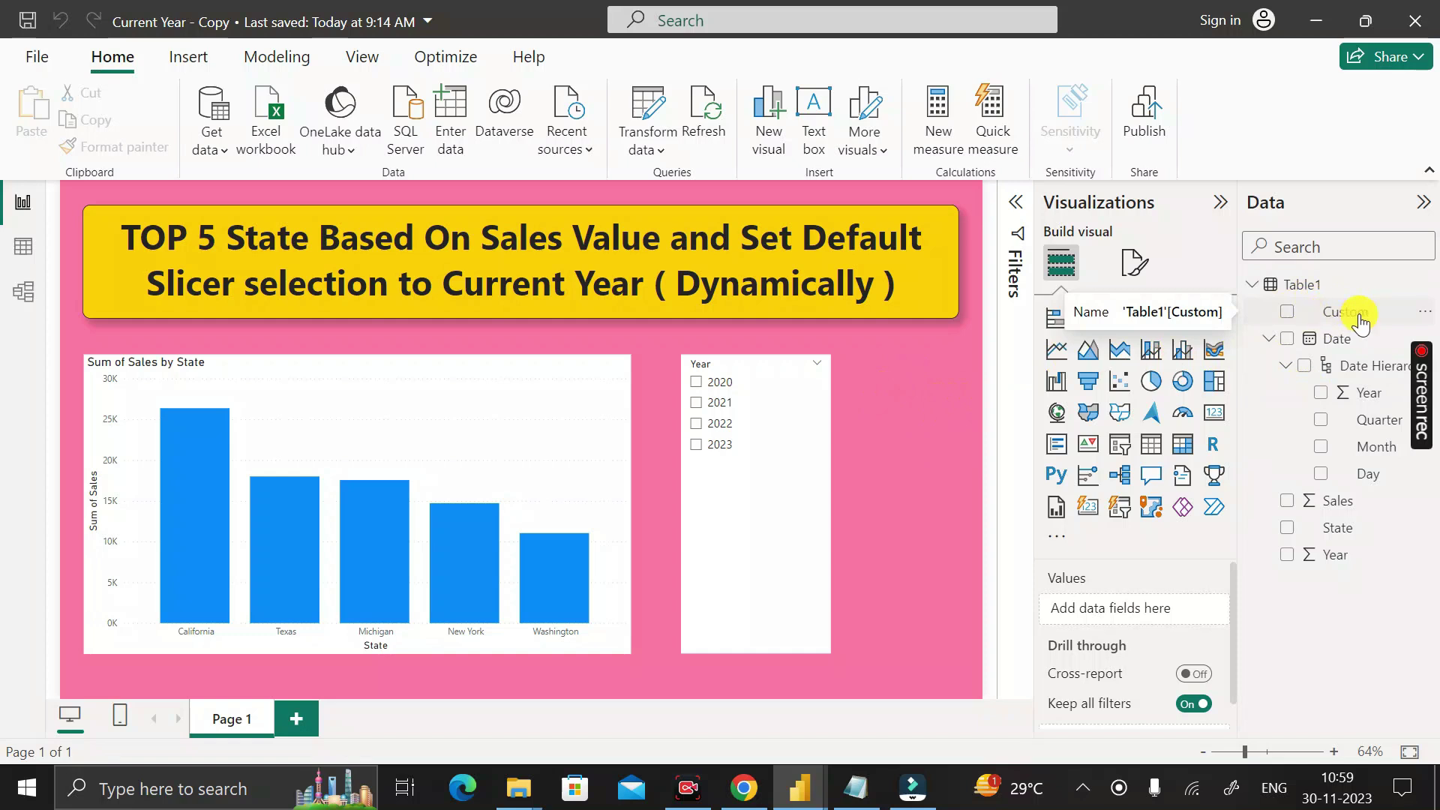
pyautogui.click(828, 425)
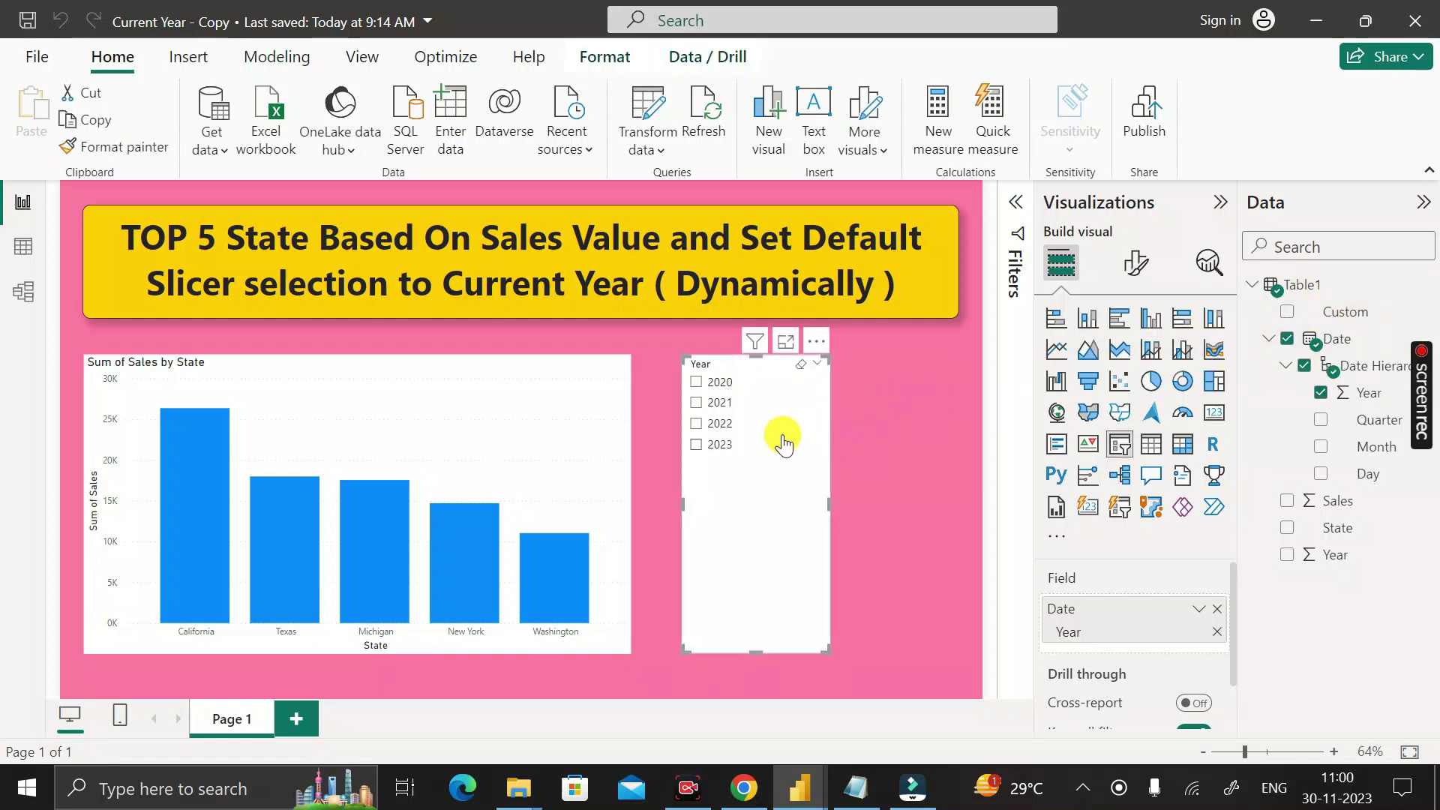
pyautogui.click(1321, 392)
pyautogui.moveTo(1343, 320); pyautogui.dragTo(1142, 614)
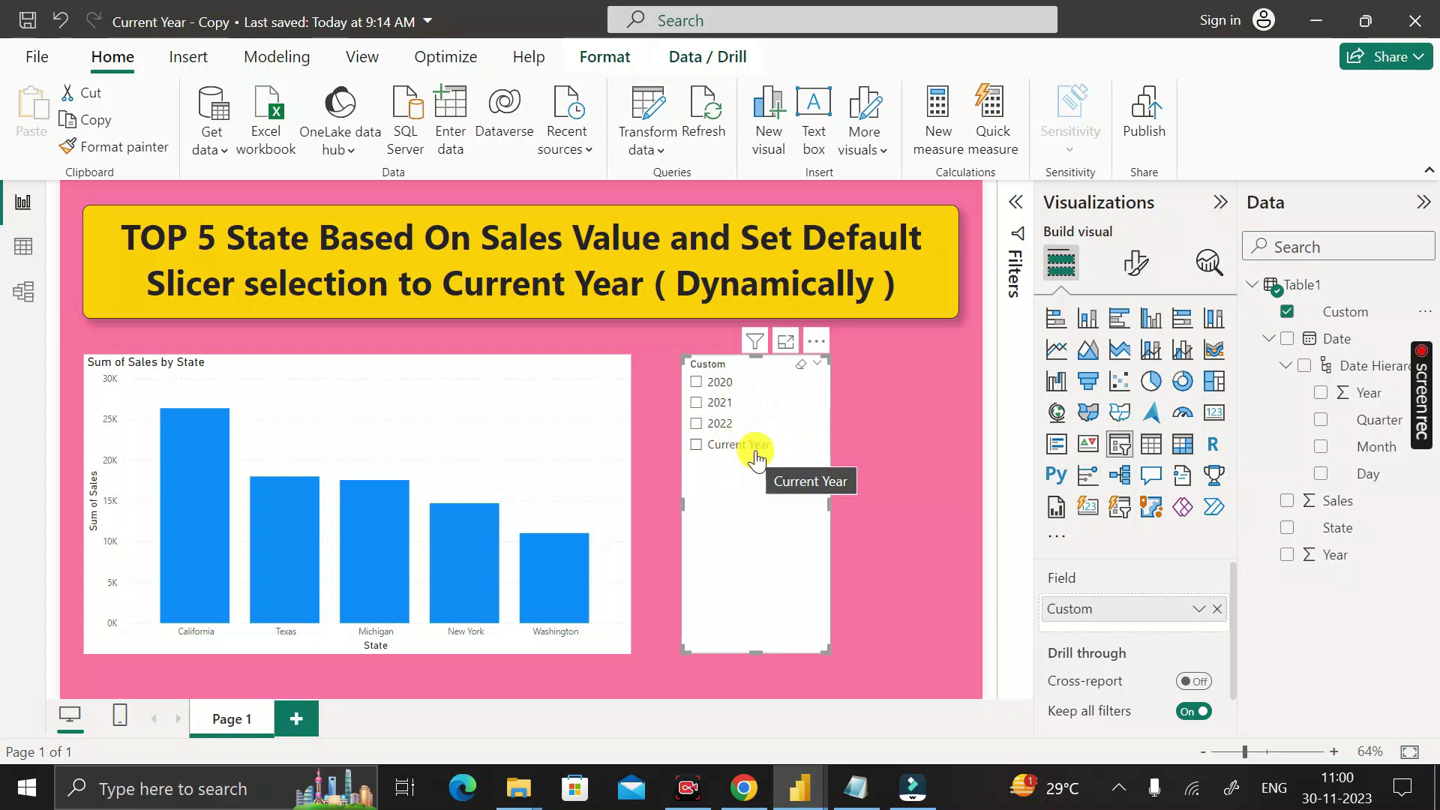
pyautogui.moveTo(755, 651); pyautogui.dragTo(762, 475)
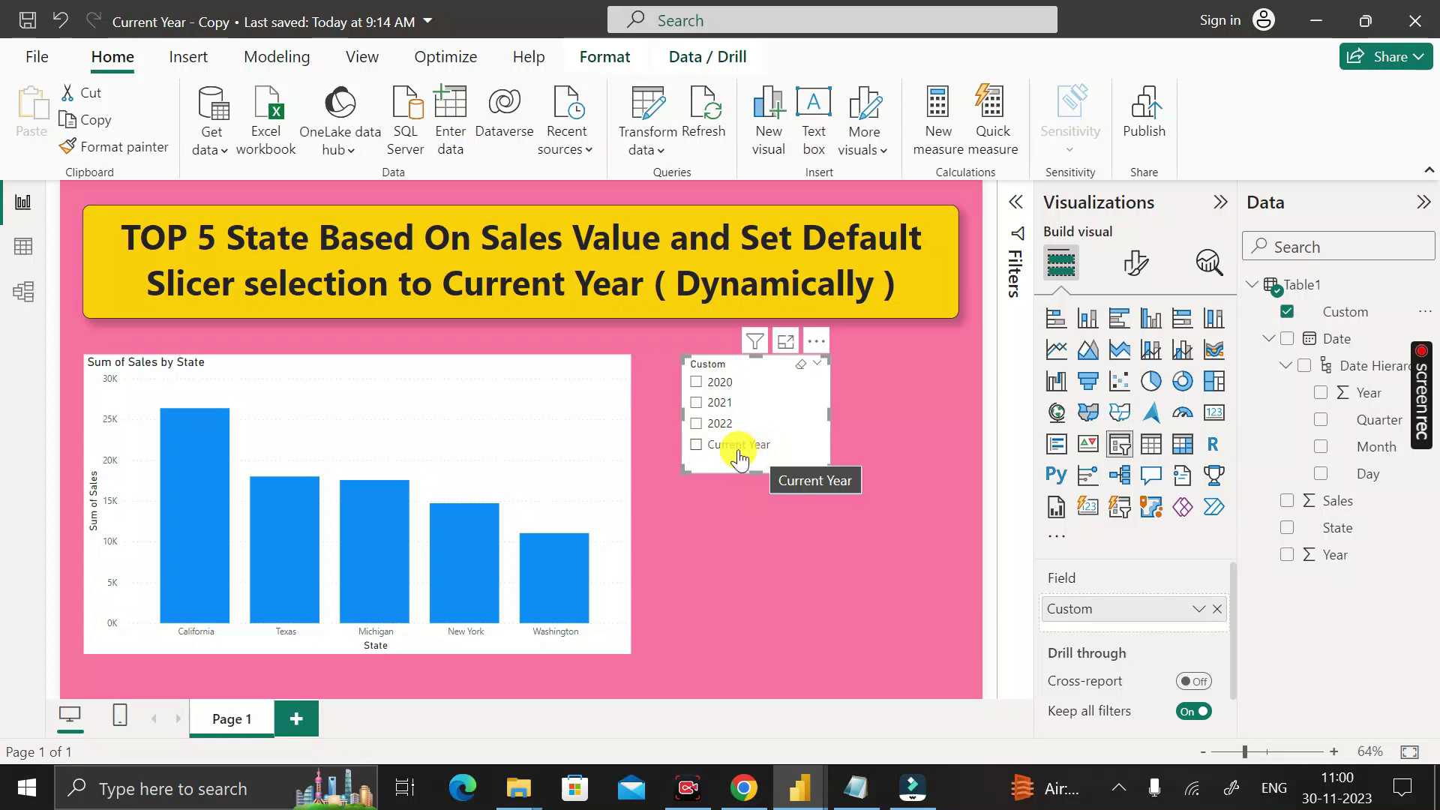
pyautogui.click(889, 399)
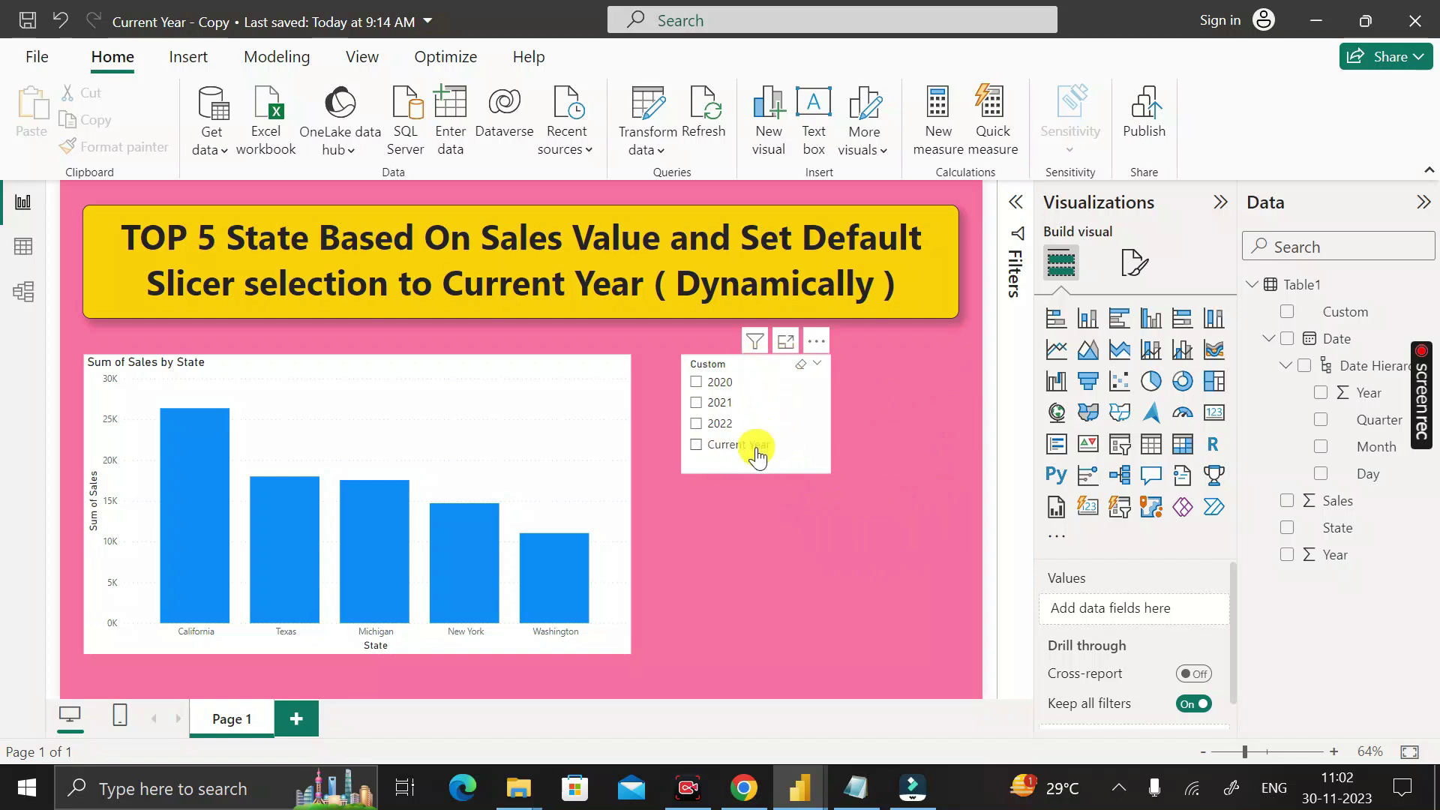
# - Set the Custom slicer's style to Dropdown in its slicer settings
pyautogui.click(799, 468)
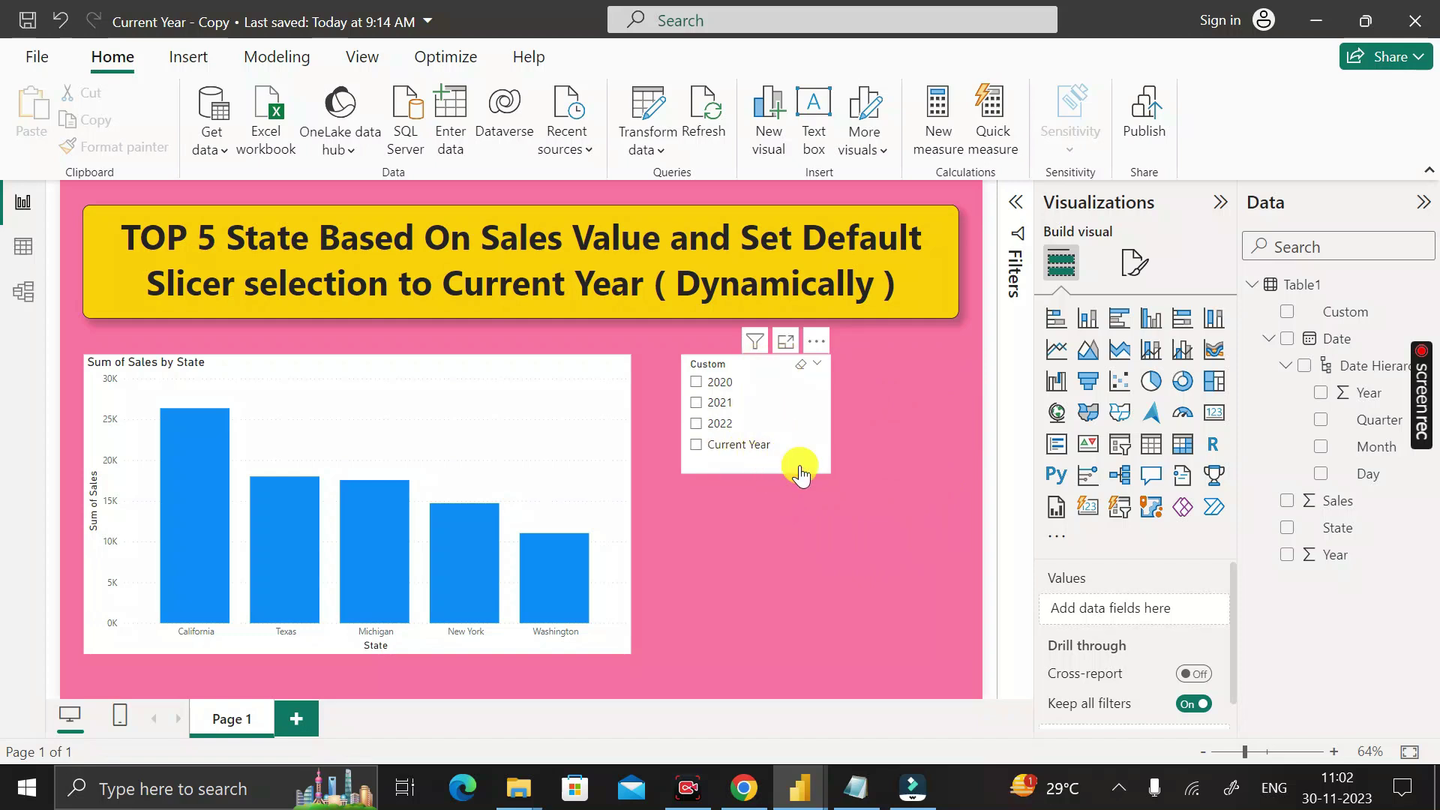
pyautogui.click(1136, 264)
pyautogui.click(1064, 418)
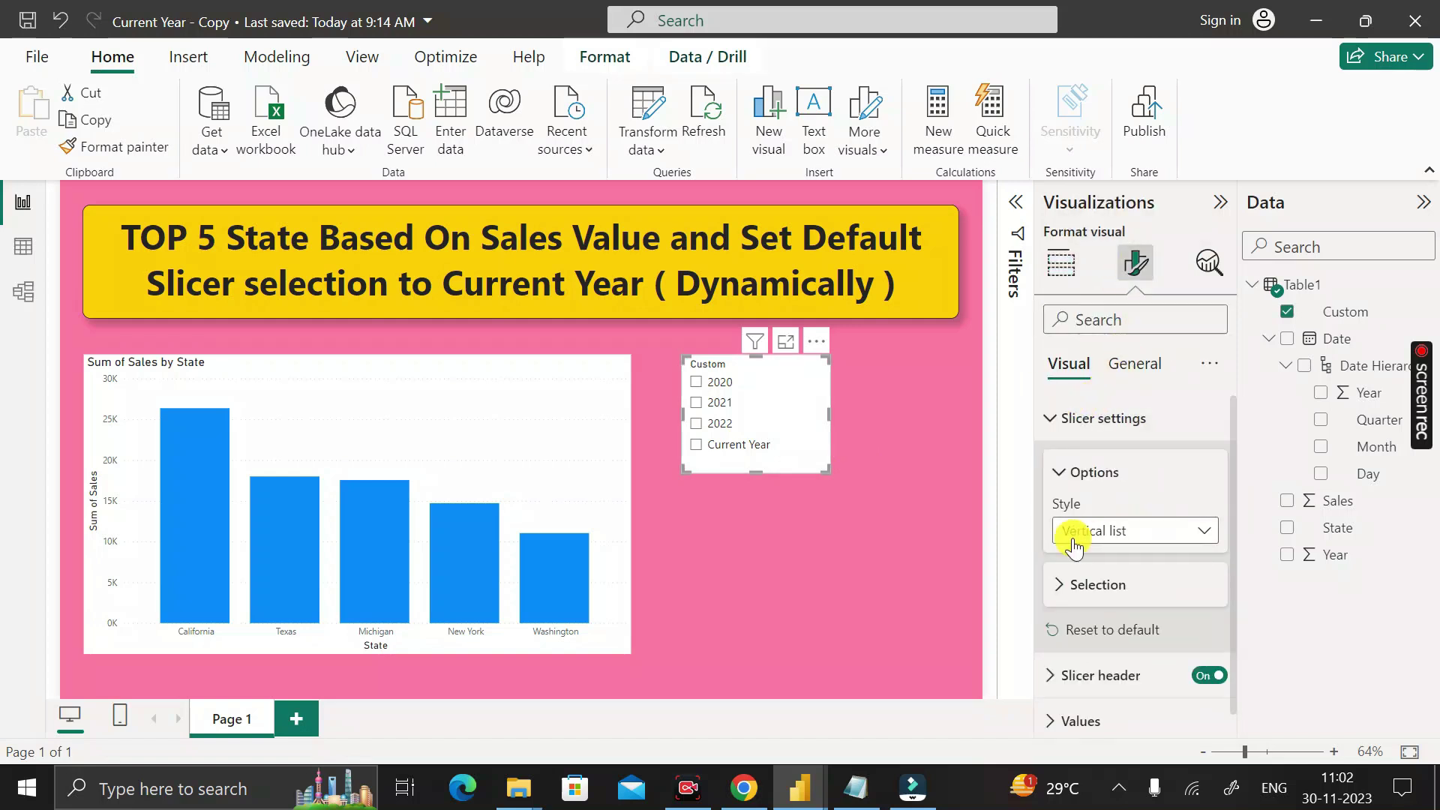
pyautogui.click(1209, 531)
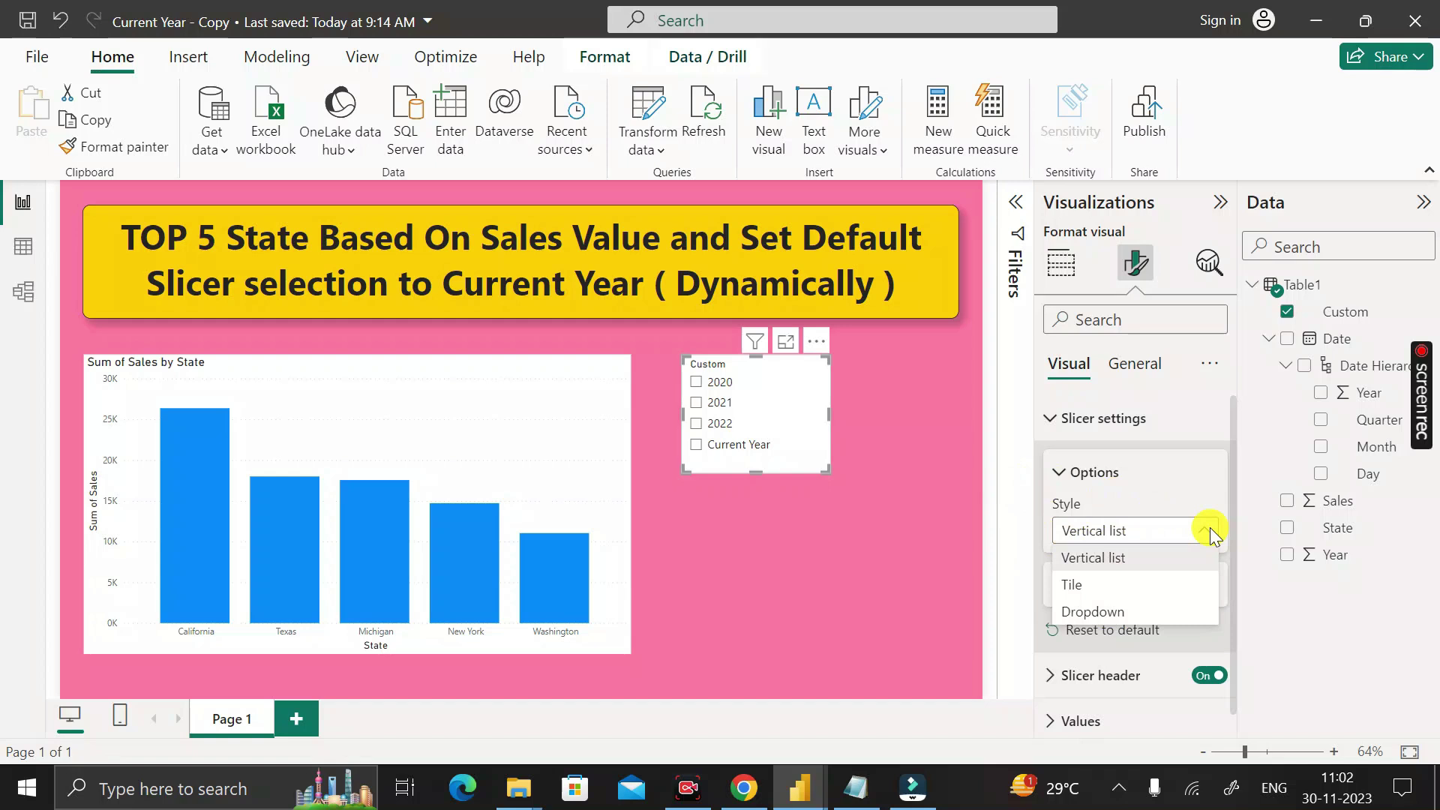
pyautogui.click(1133, 613)
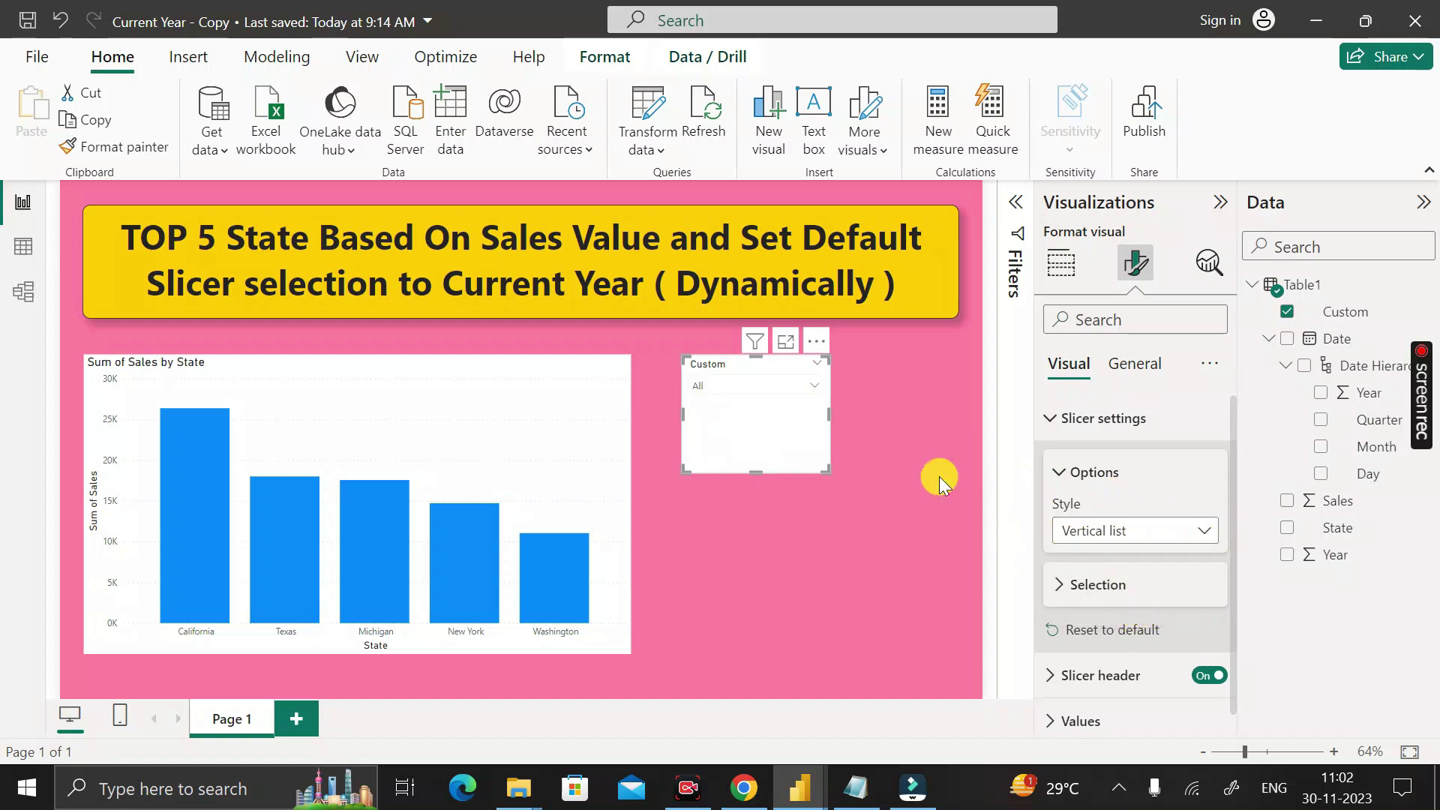
# - Select Current Year in the dropdown slicer to filter the chart
pyautogui.click(821, 384)
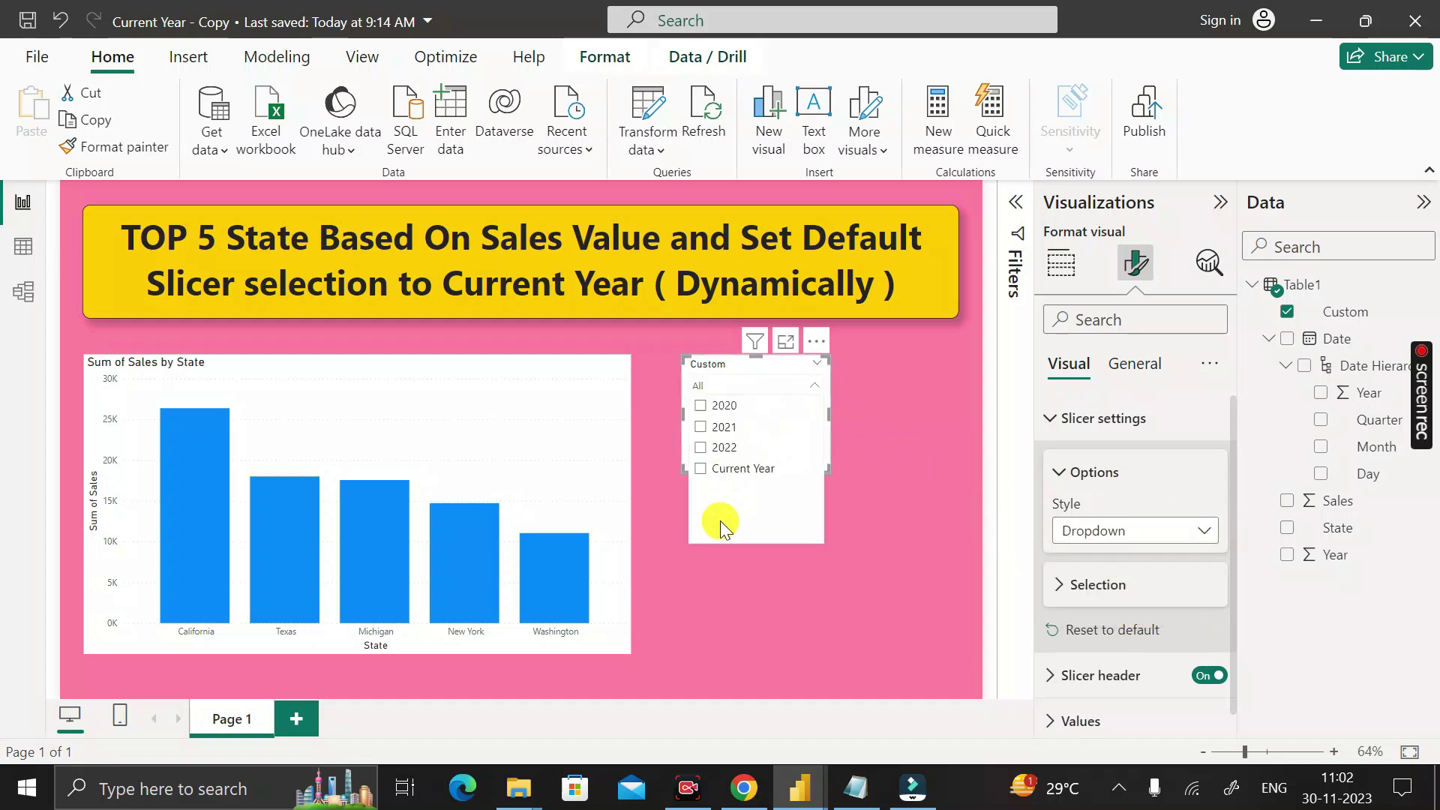
pyautogui.click(701, 473)
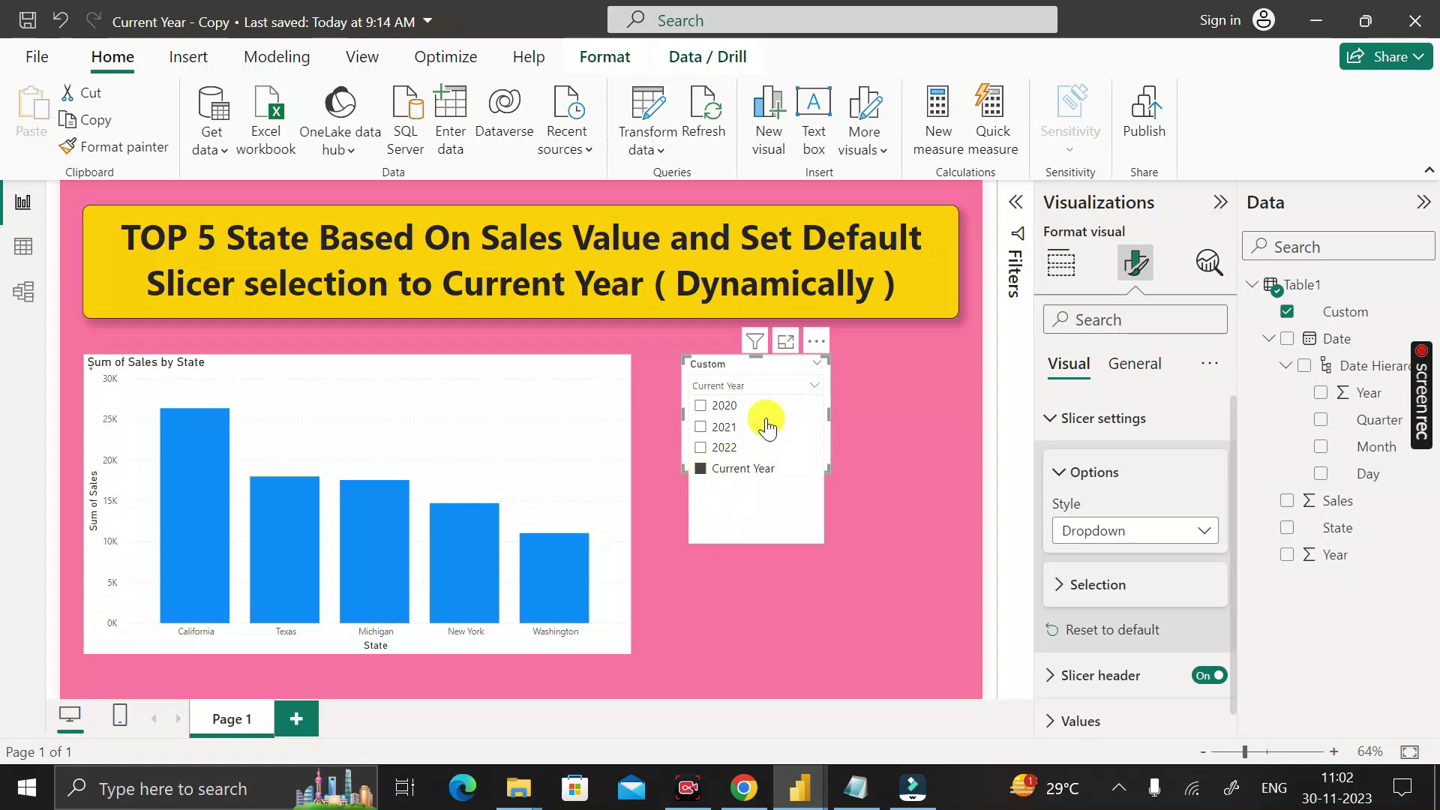
pyautogui.click(816, 385)
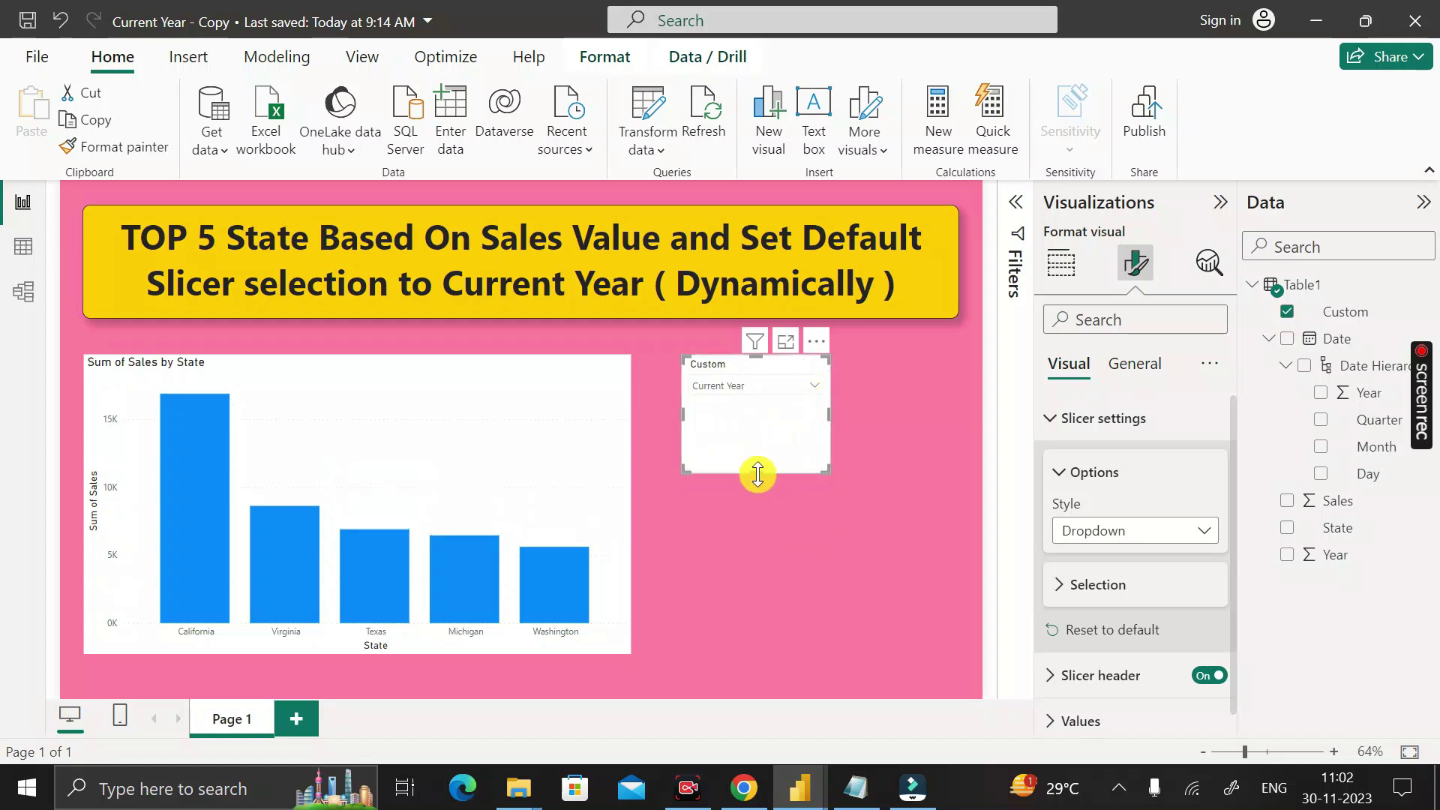
pyautogui.click(786, 432)
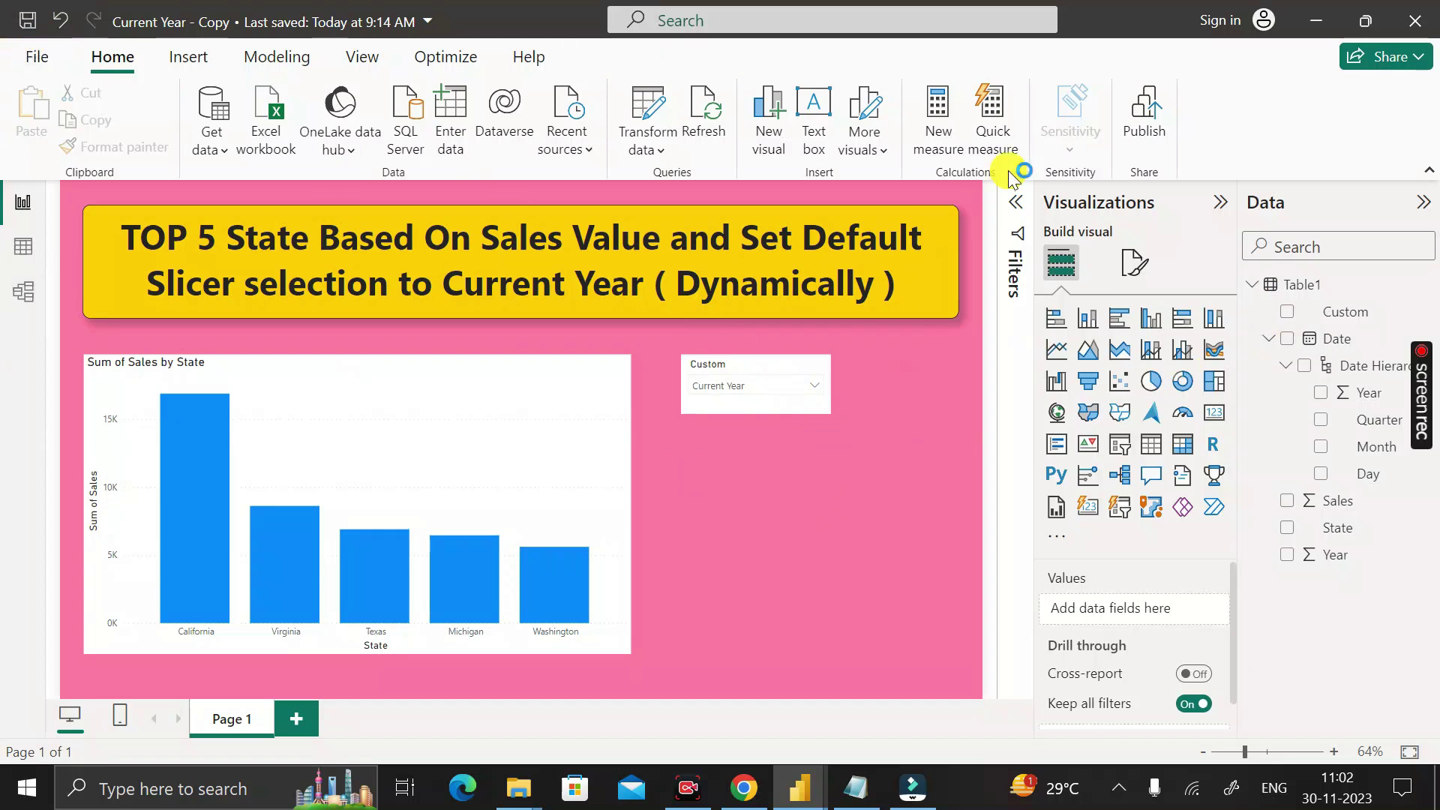
# - Save the report file with Ctrl+S
pyautogui.hotkey('ctrl', 's')
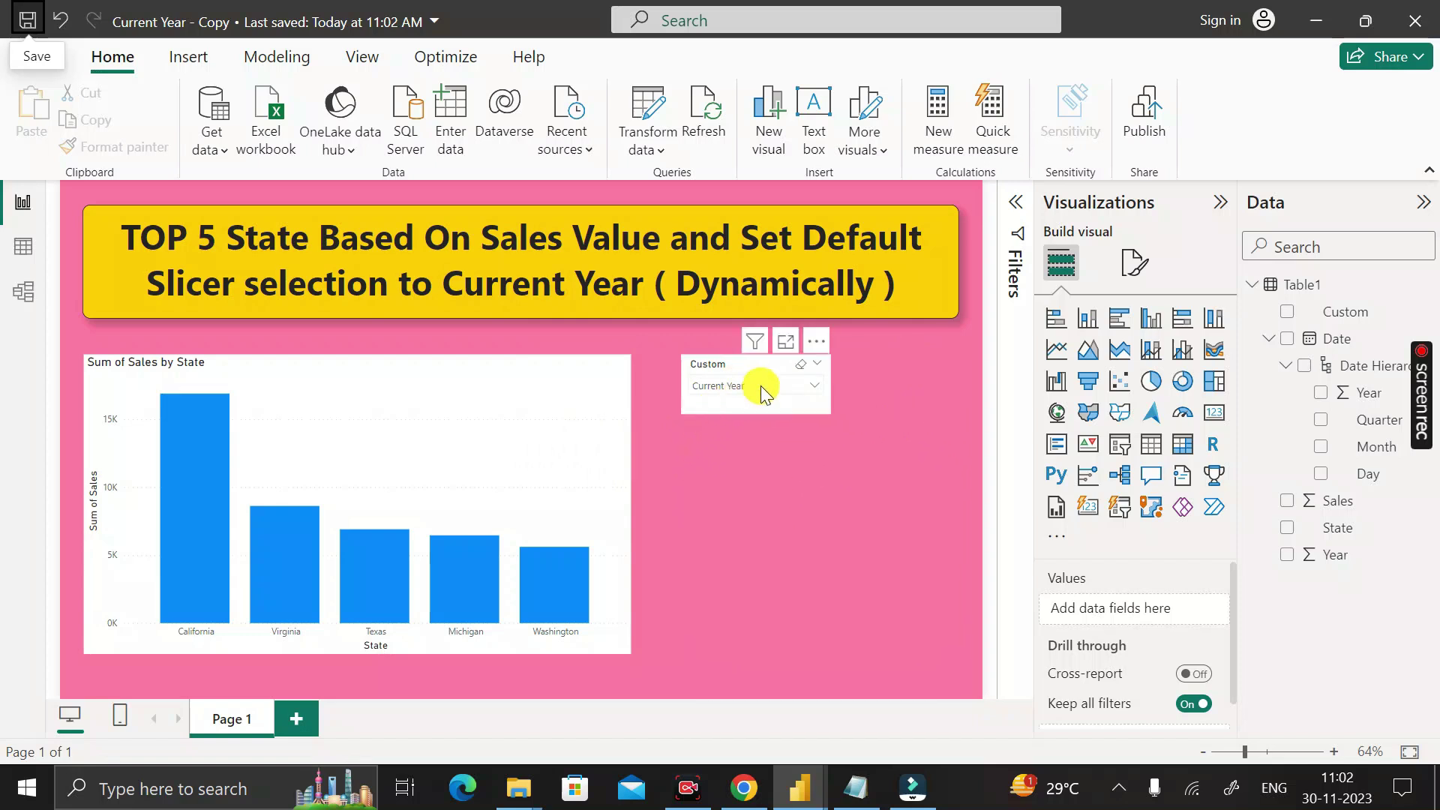
pyautogui.moveTo(1358, 793)
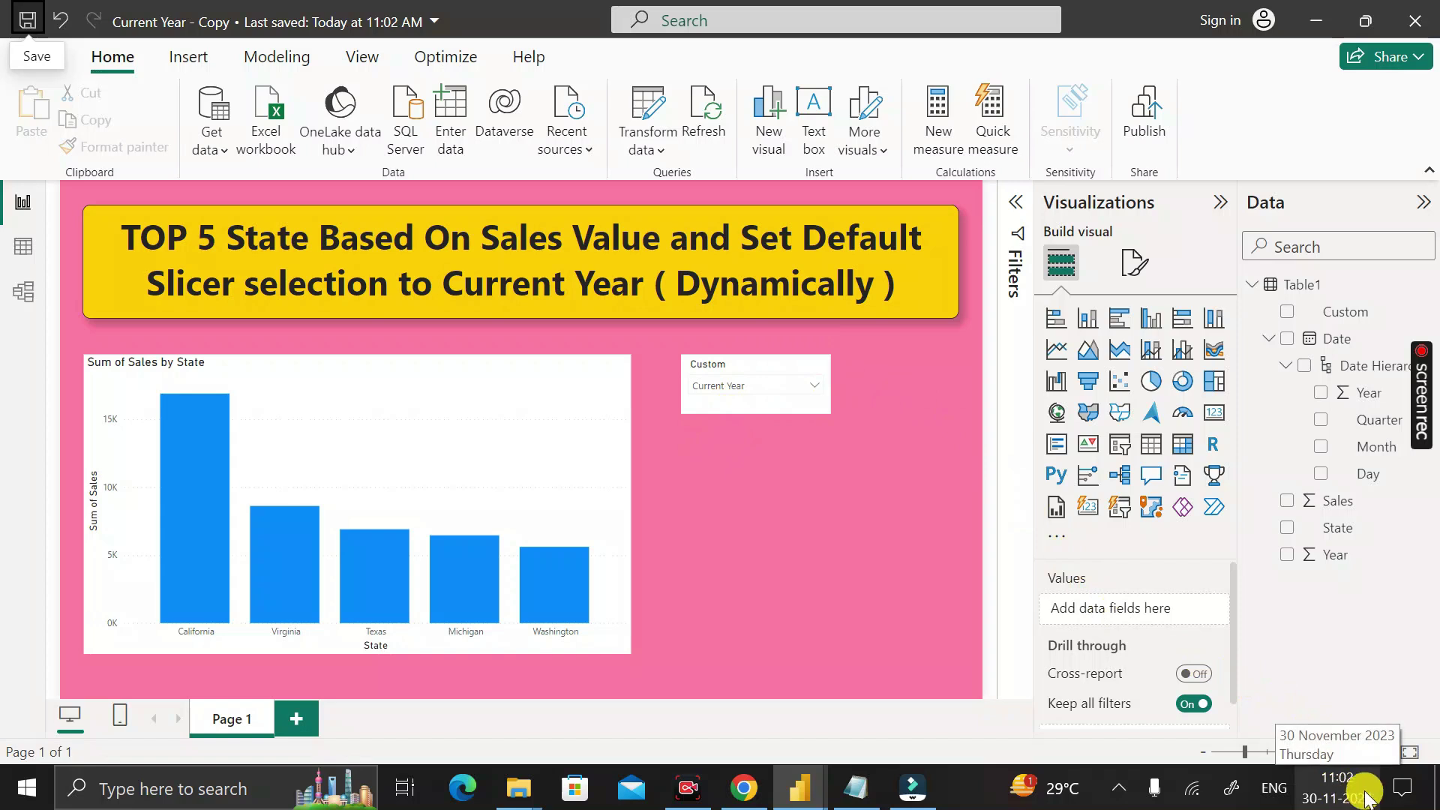